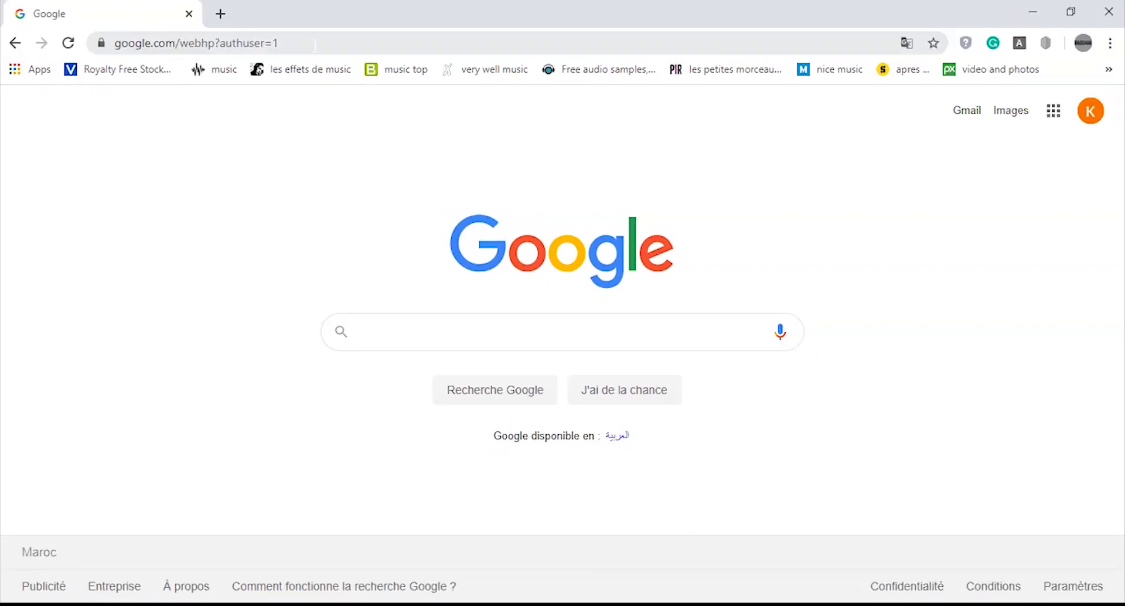
- Go to virtualbox.org in the browser
click(313, 45)
text(virt)
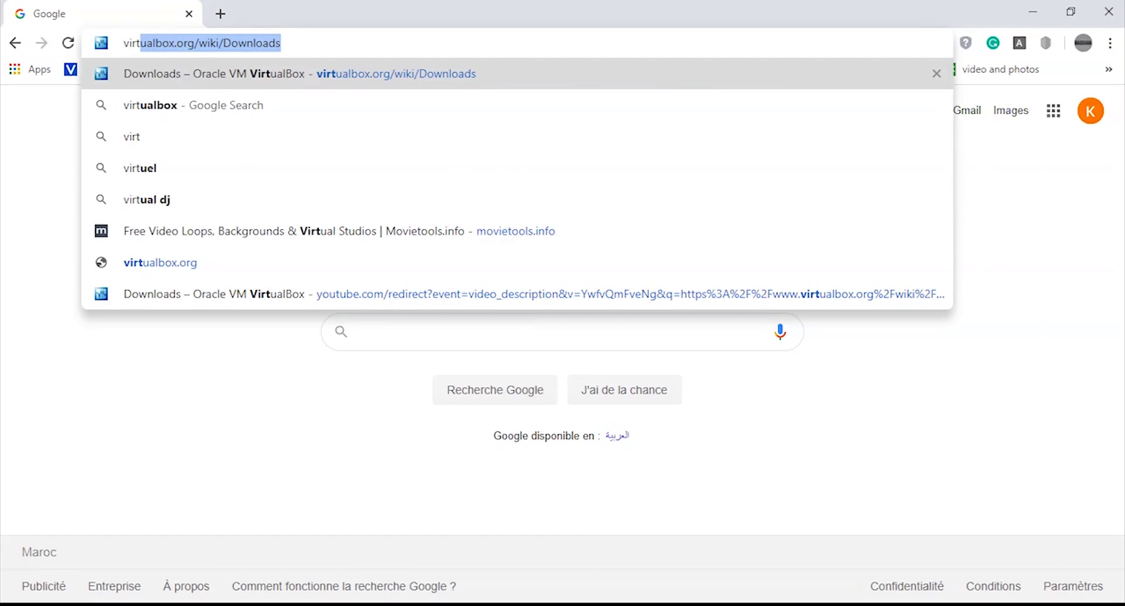
key(Right)
drag(315, 46, 194, 51)
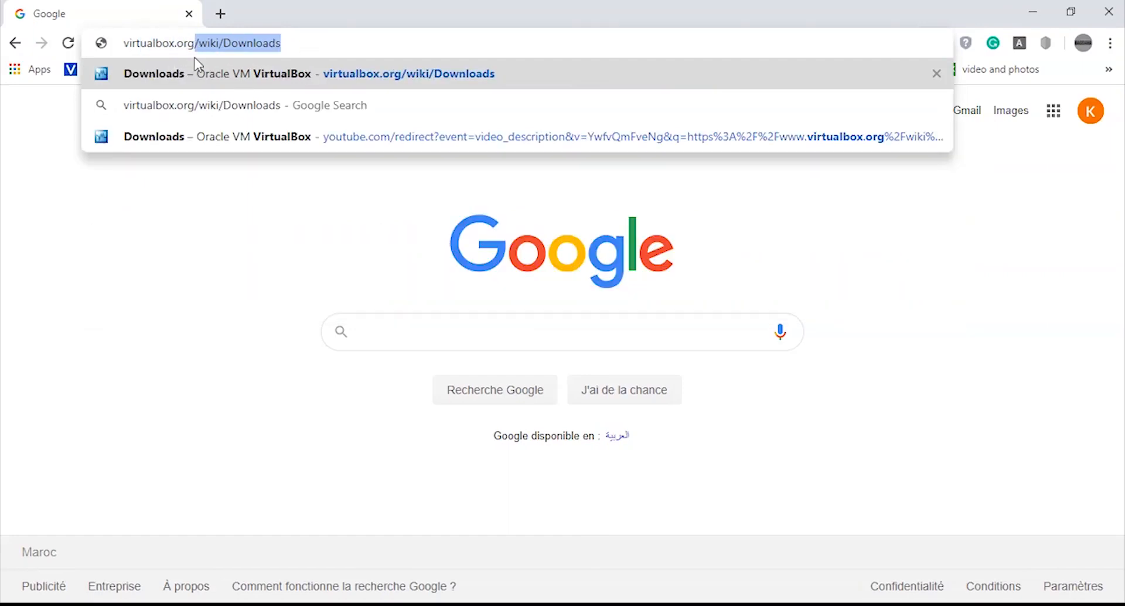
key(BackSpace)
triple_click(209, 45)
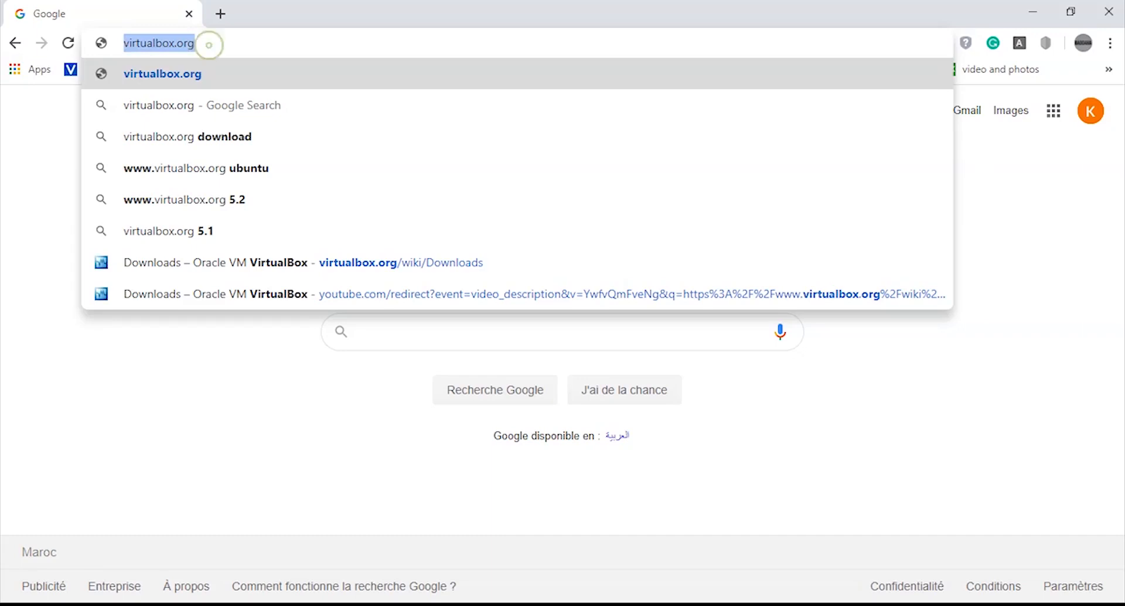
key(Return)
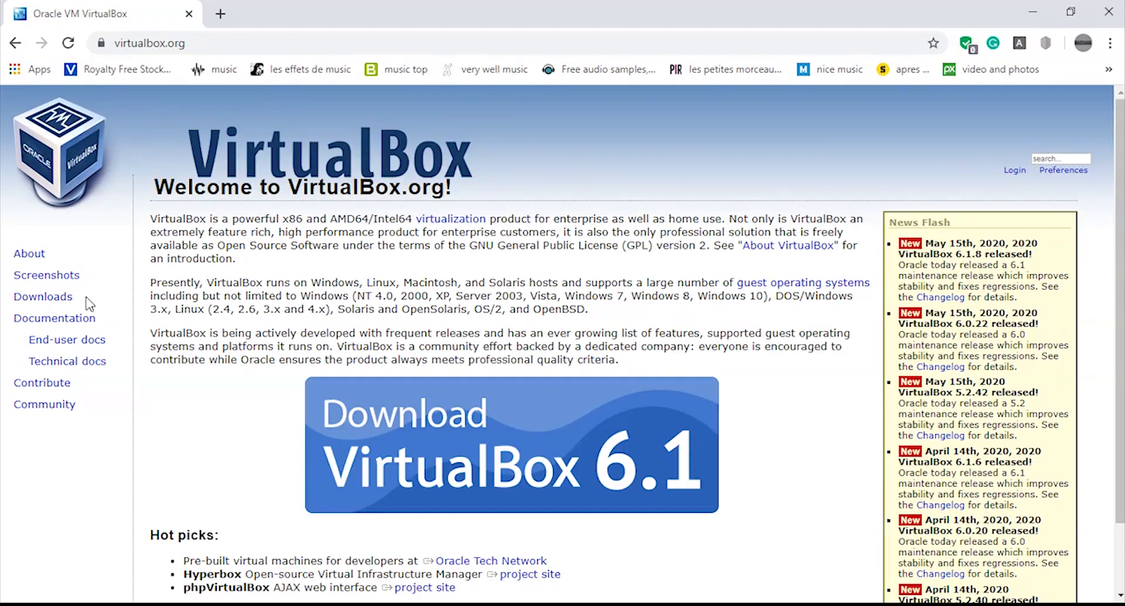
- Open the VirtualBox Downloads page and download the VirtualBox 6.1.8 package for Windows hosts
double_click(41, 297)
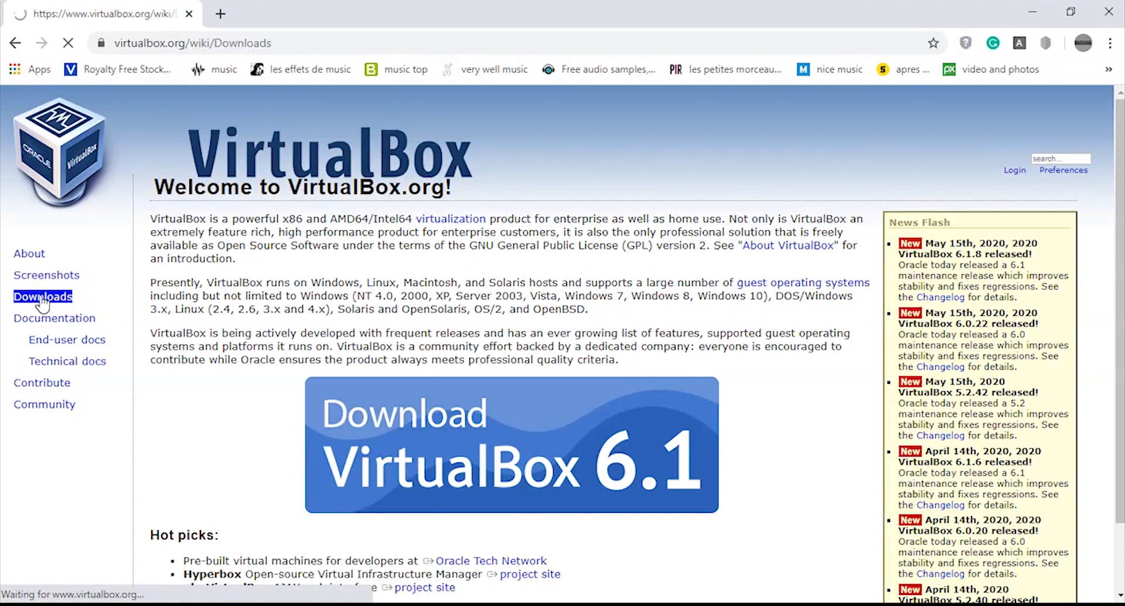
scroll(563, 346, down, 2)
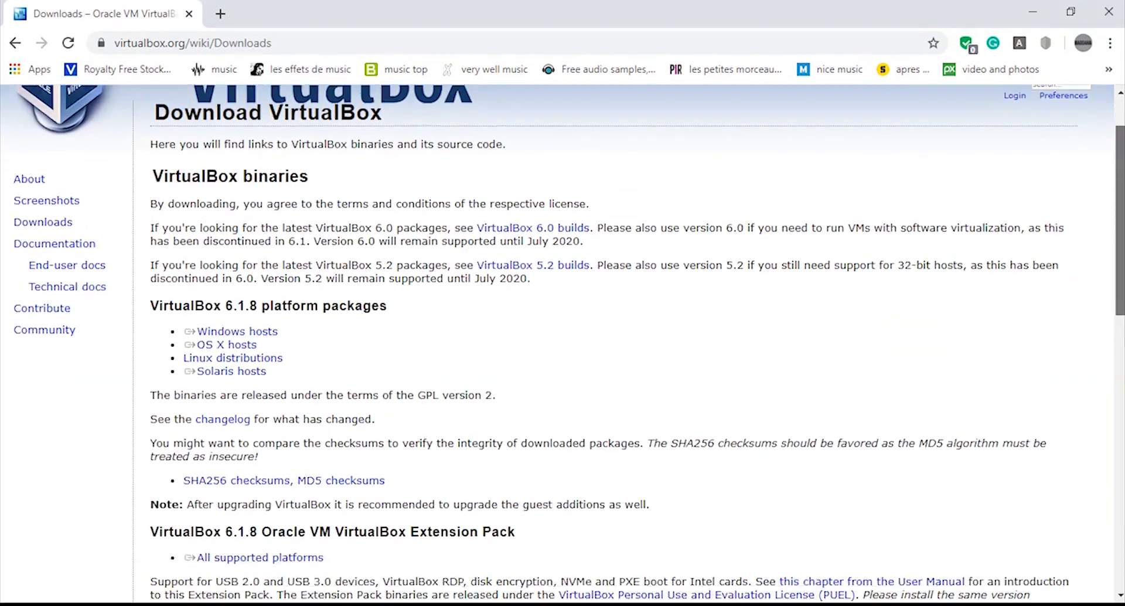
click(269, 272)
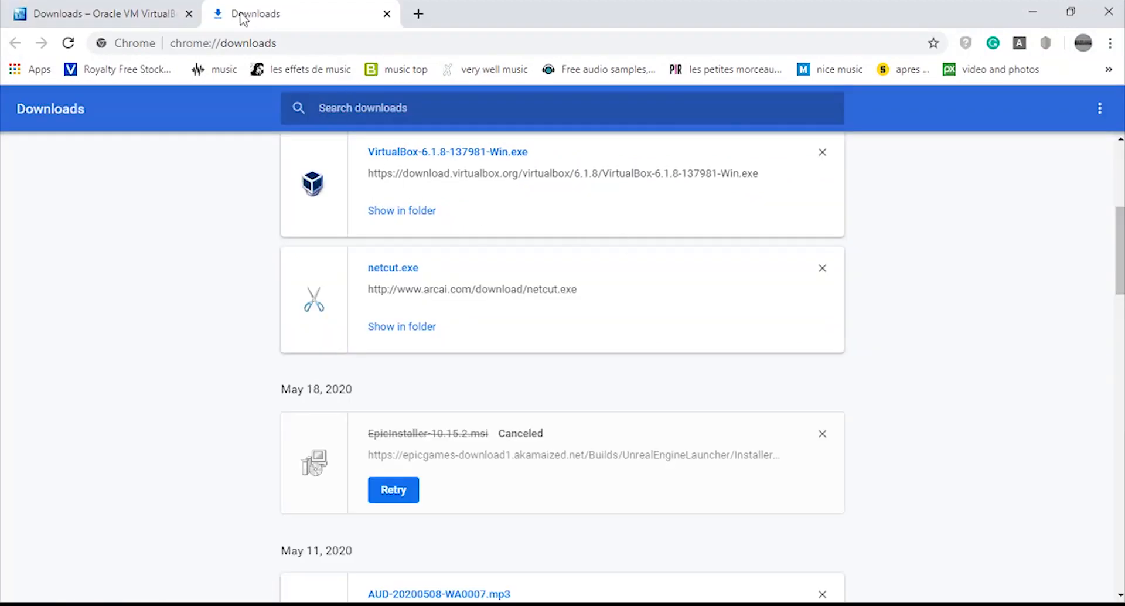
click(414, 212)
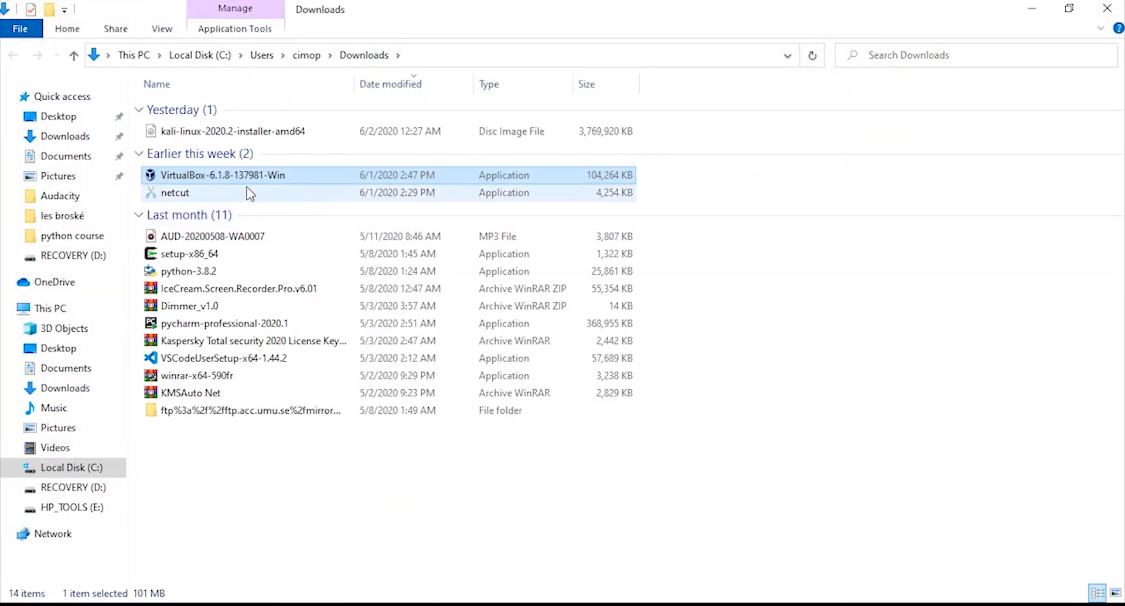
double_click(223, 178)
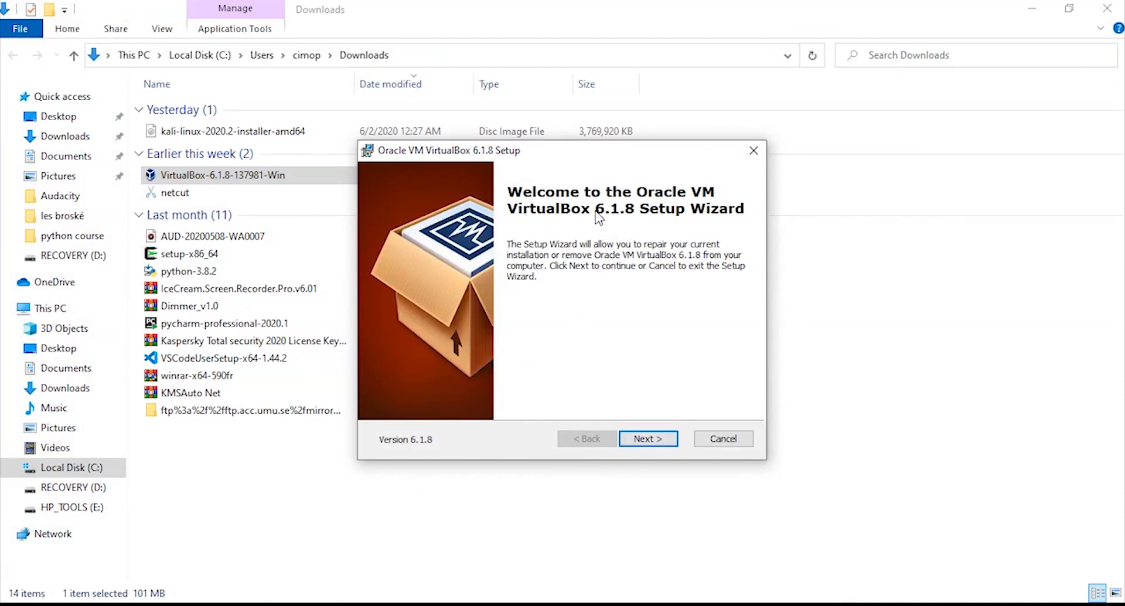
click(754, 153)
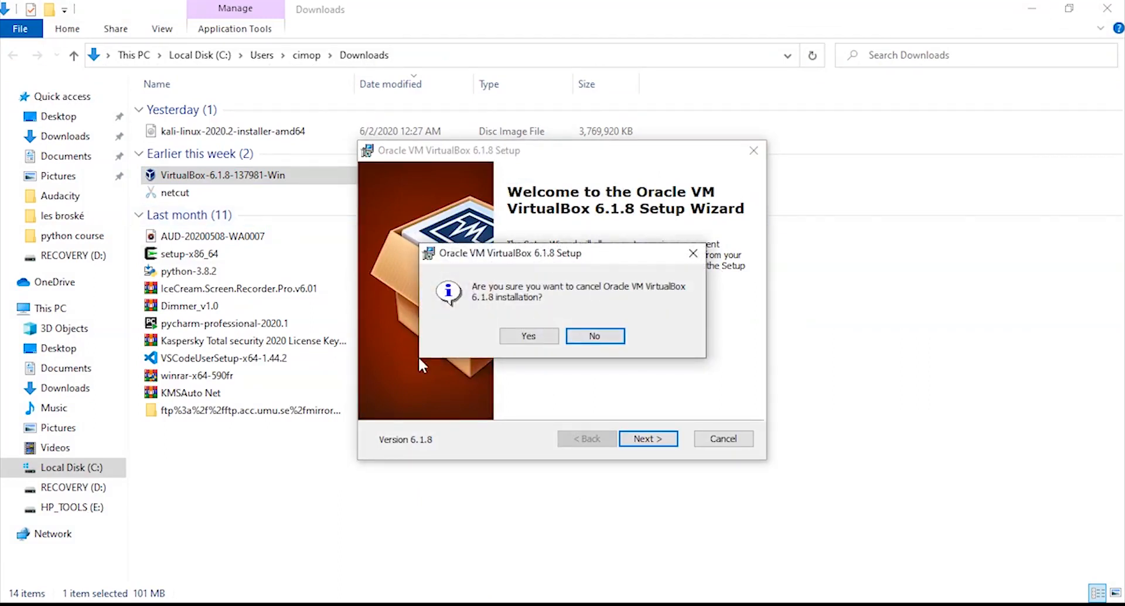
click(524, 339)
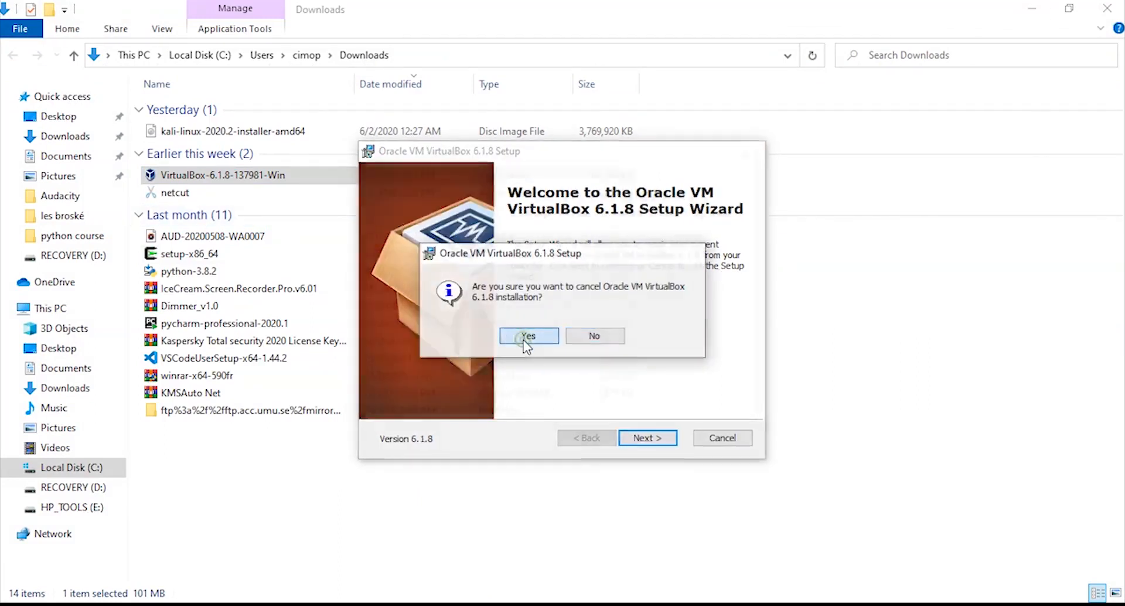
- Minimize the open windows and move the Oracle VM VirtualBox desktop shortcut into the top row of icons
click(754, 151)
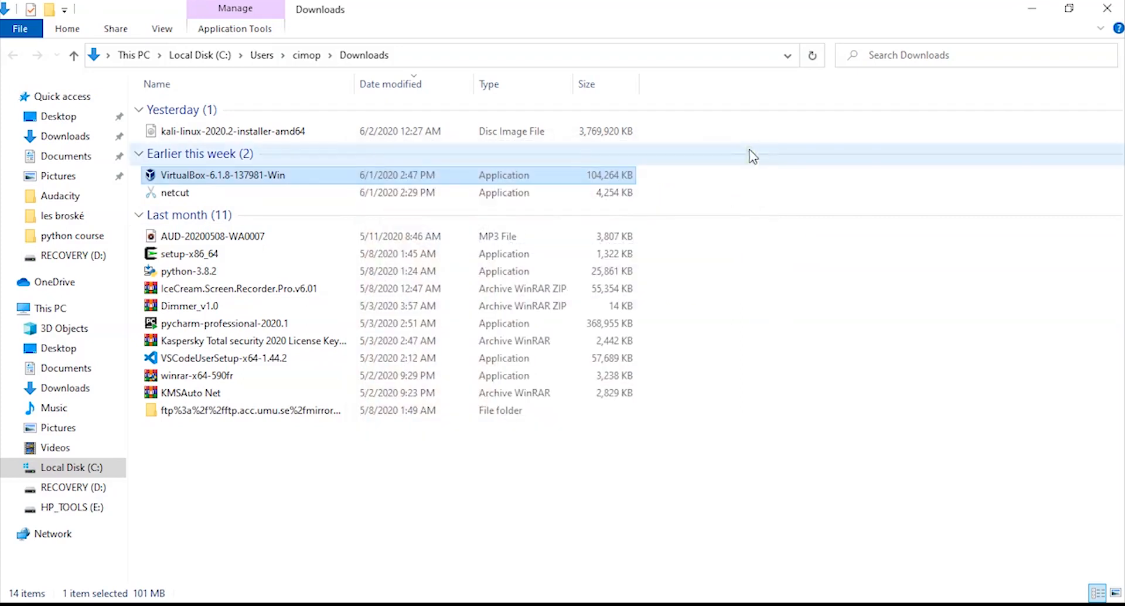
click(1031, 10)
click(1025, 10)
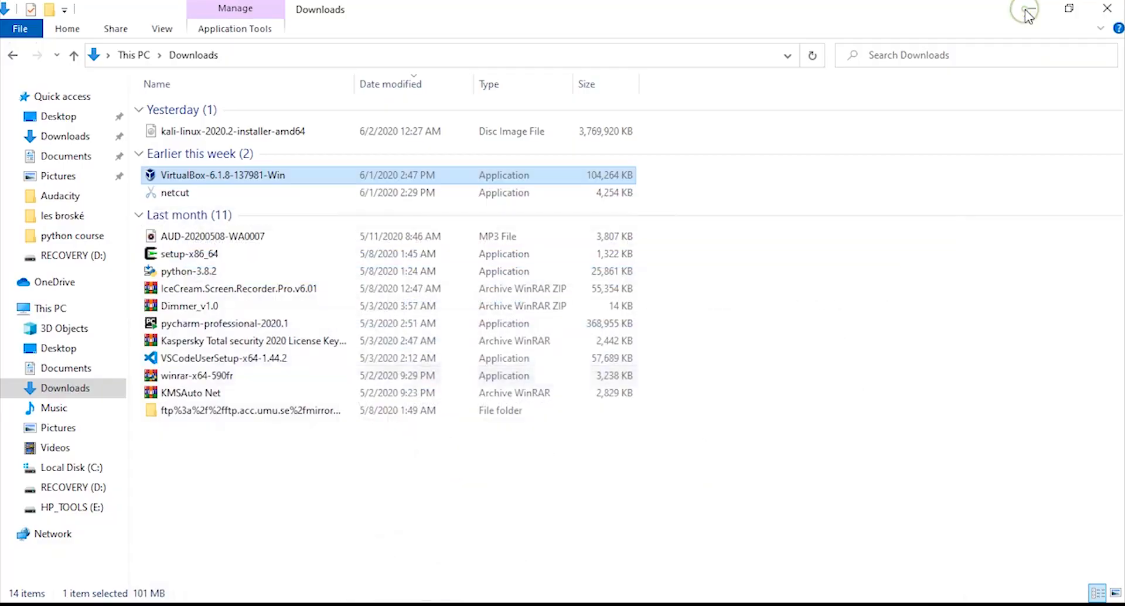
click(1024, 9)
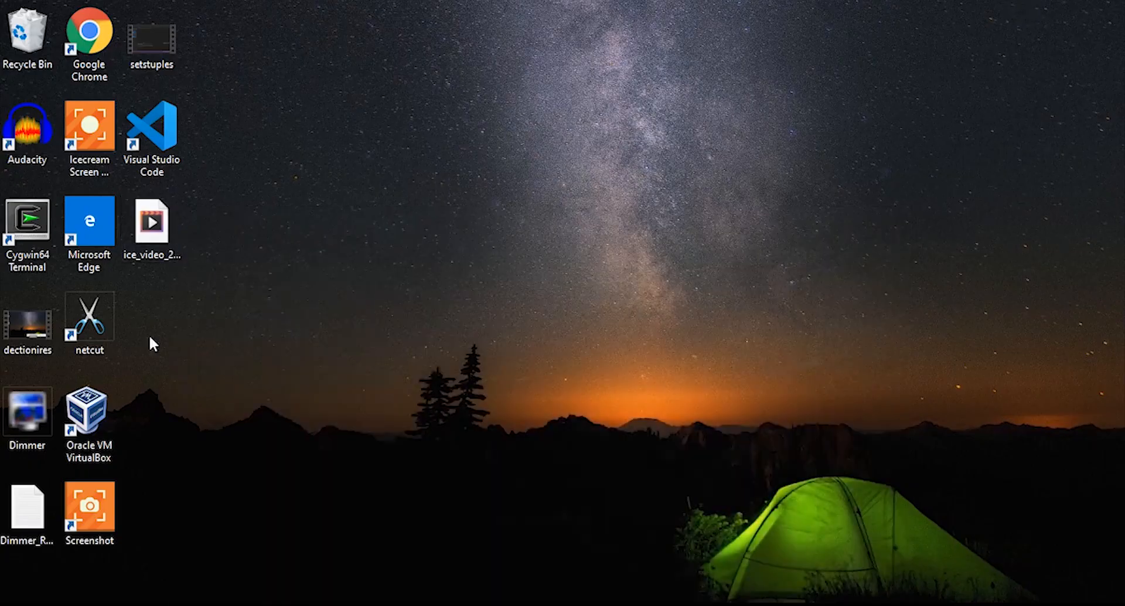
drag(86, 418, 326, 86)
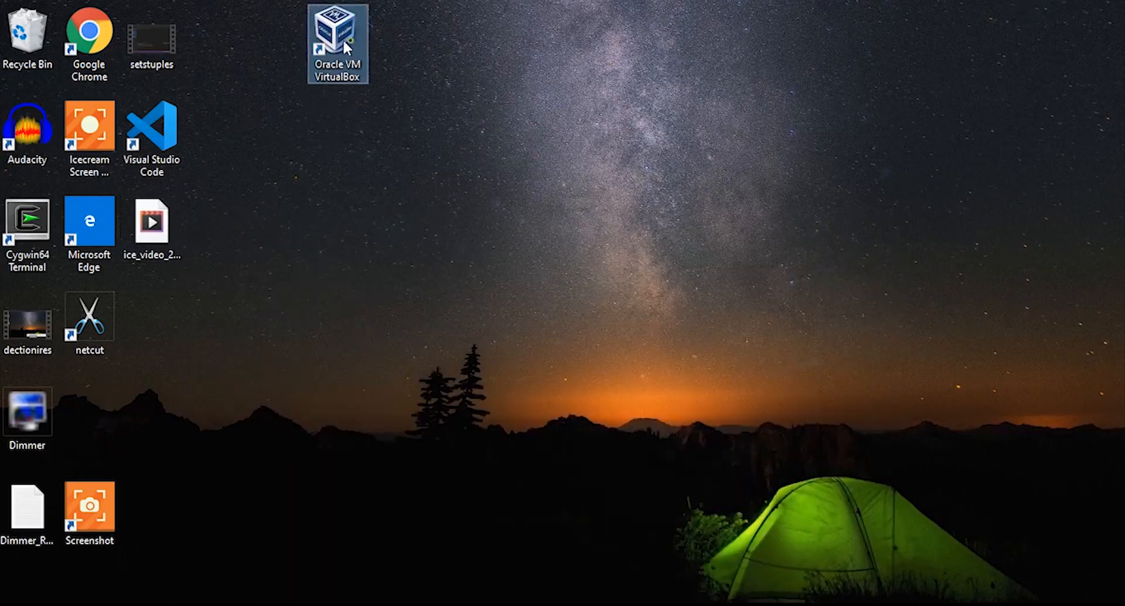
drag(345, 47, 283, 47)
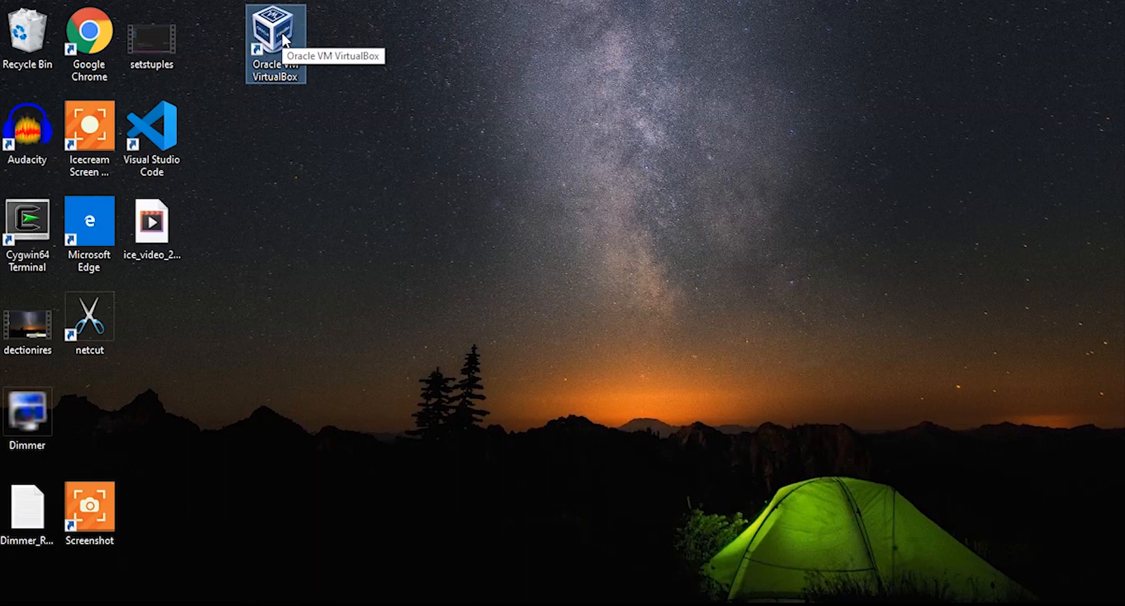
- Launch Oracle VM VirtualBox Manager from its shortcut, then minimize it
double_click(281, 31)
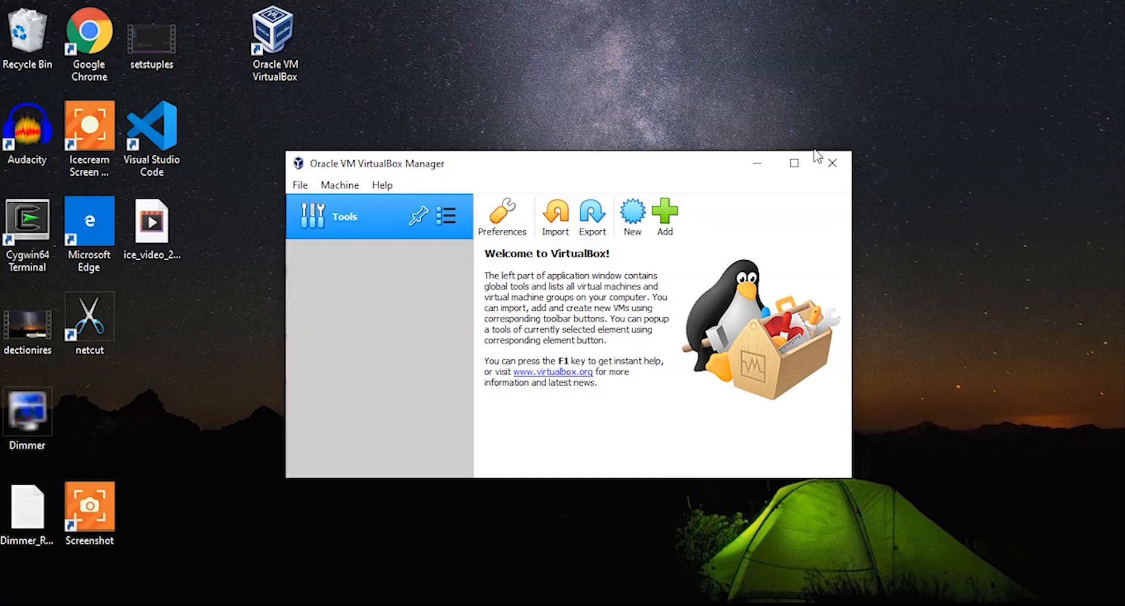
click(756, 163)
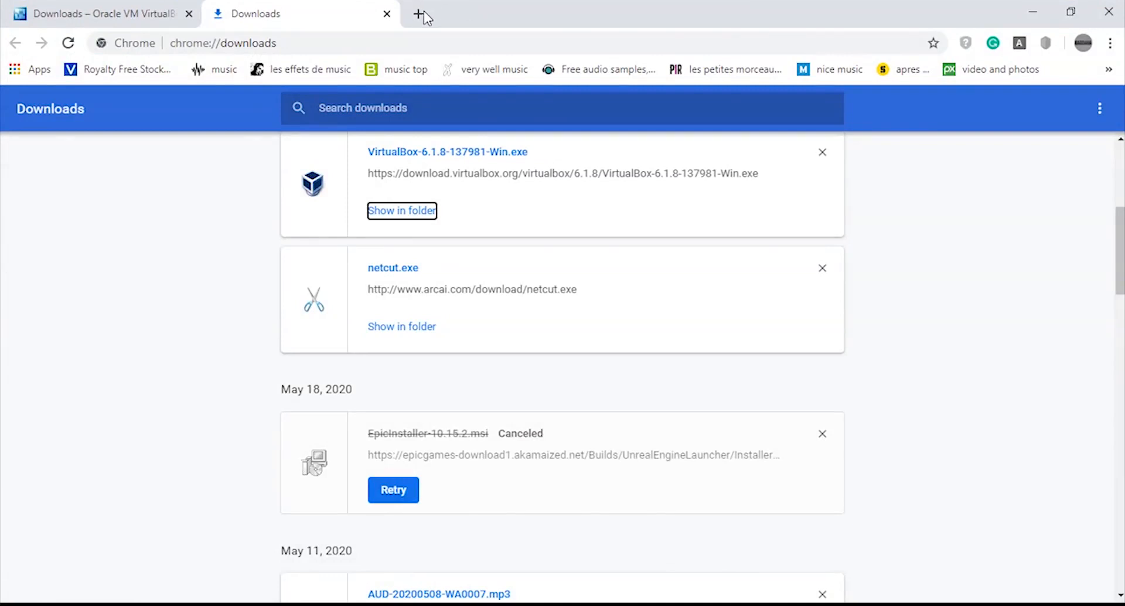
- Switch to the VirtualBox downloads tab and go to kali.org
click(113, 12)
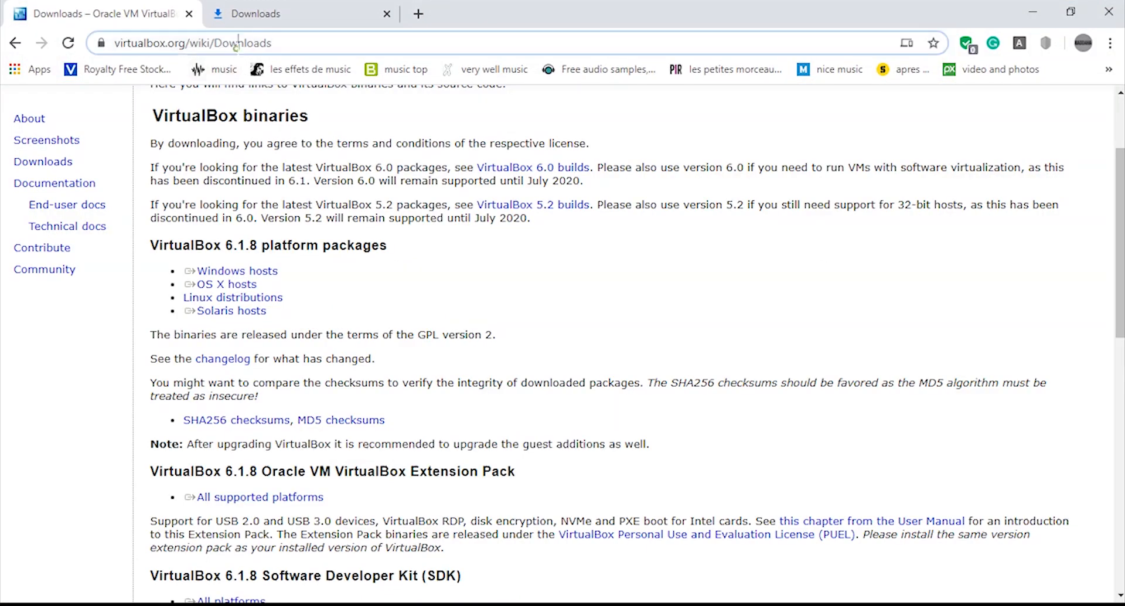
click(238, 43)
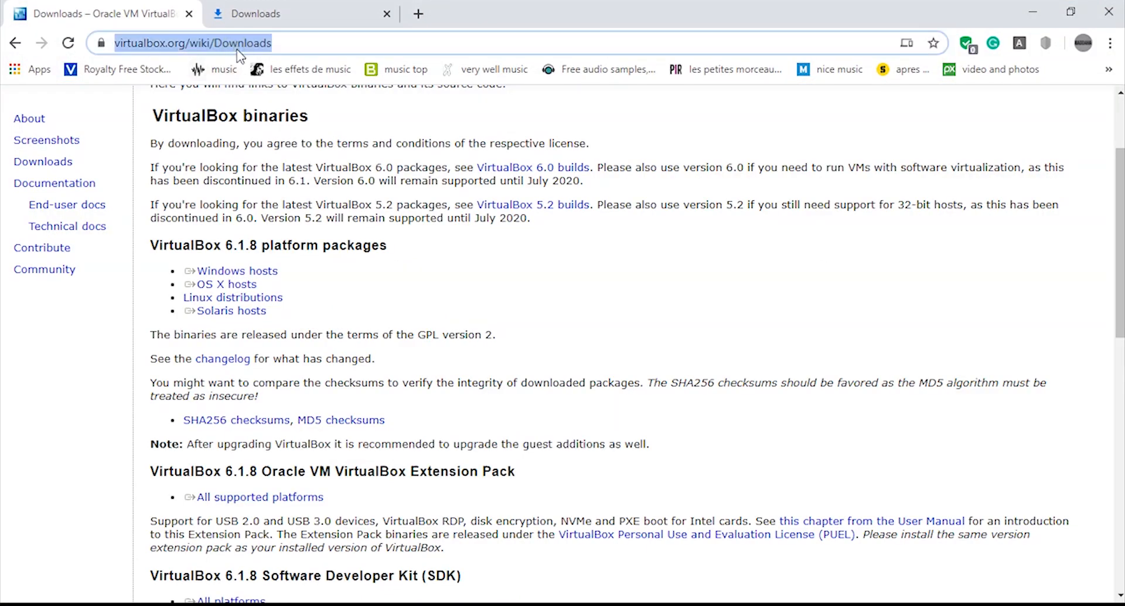
text(kali)
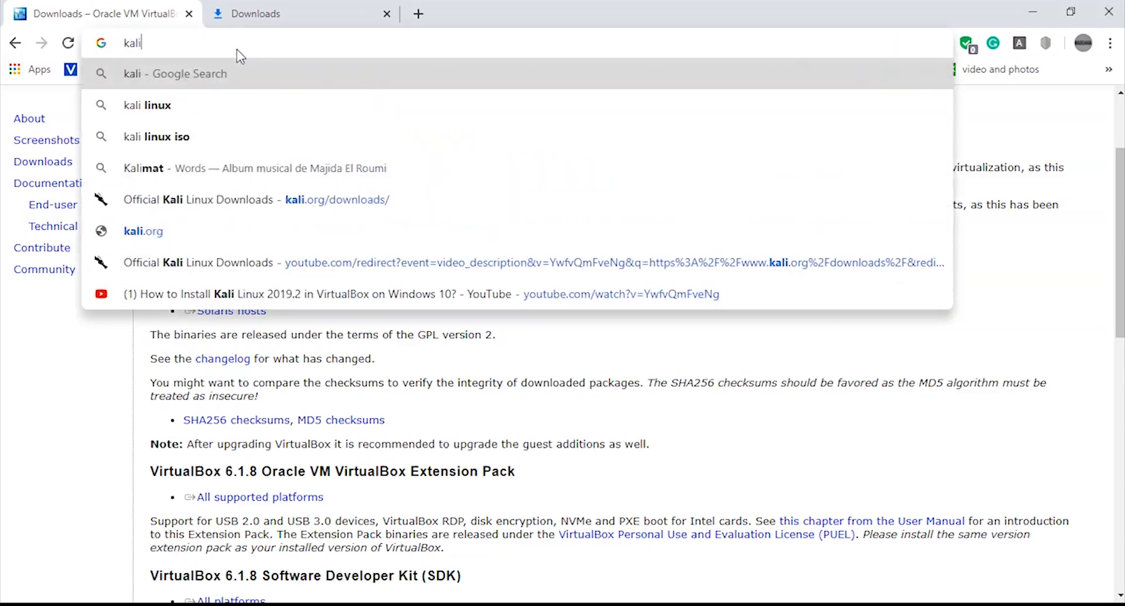
text(a)
key(BackSpace)
text(.org)
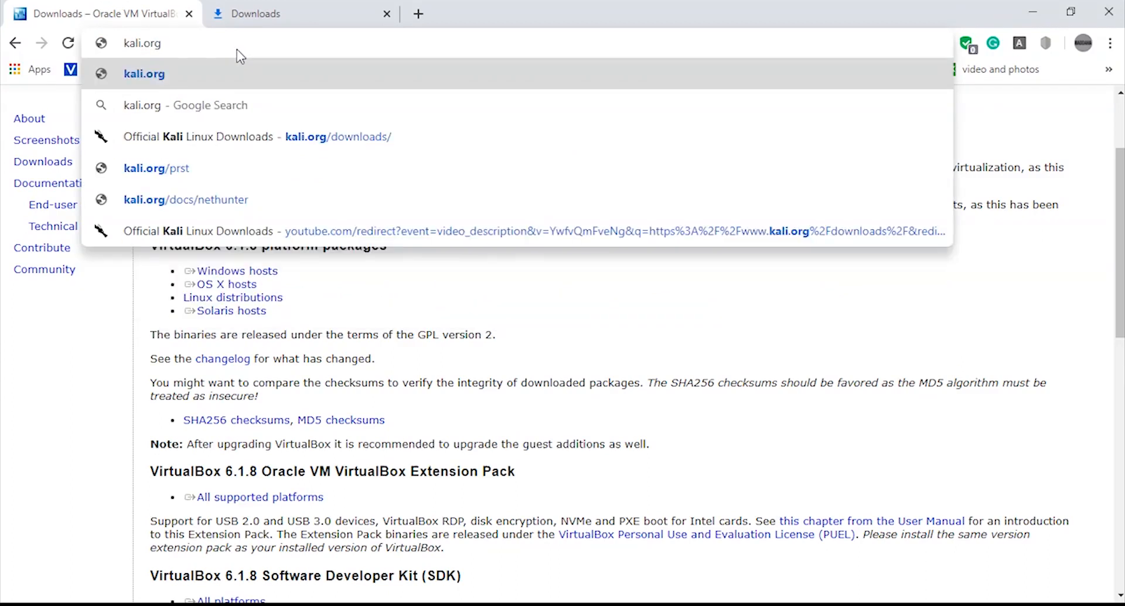
key(Return)
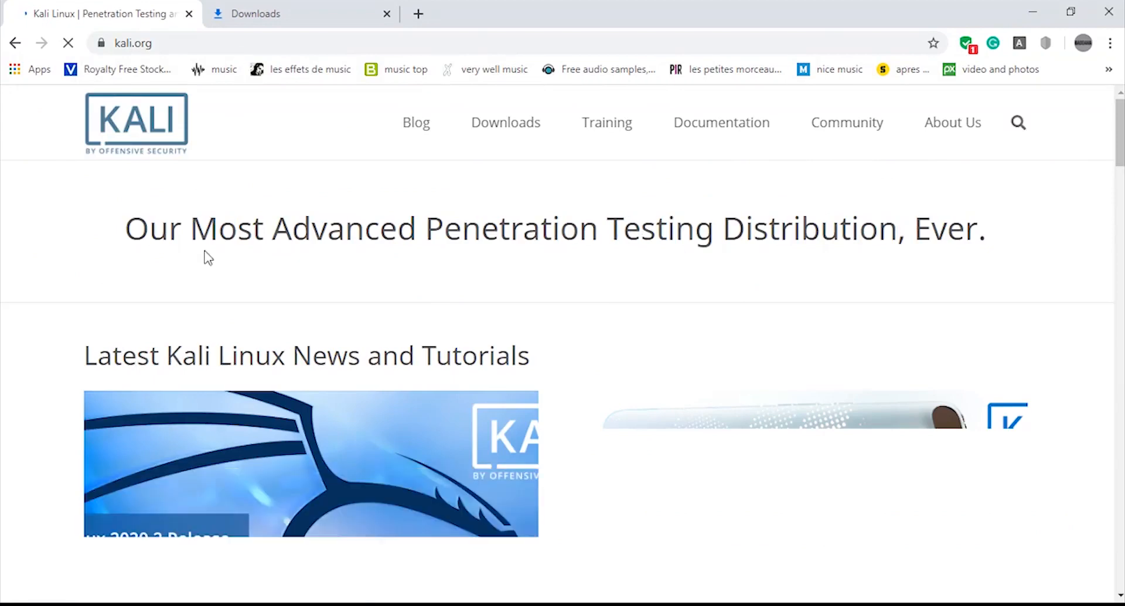
- Open the Download Kali Linux page from the Downloads menu and browse the image list
mouse_move(493, 132)
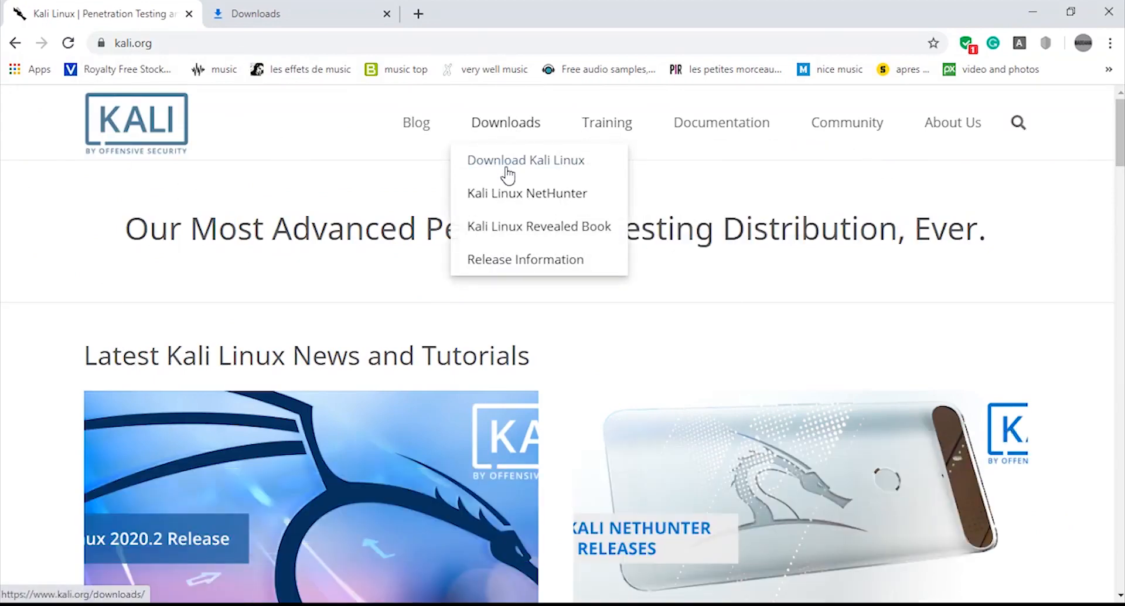
click(507, 175)
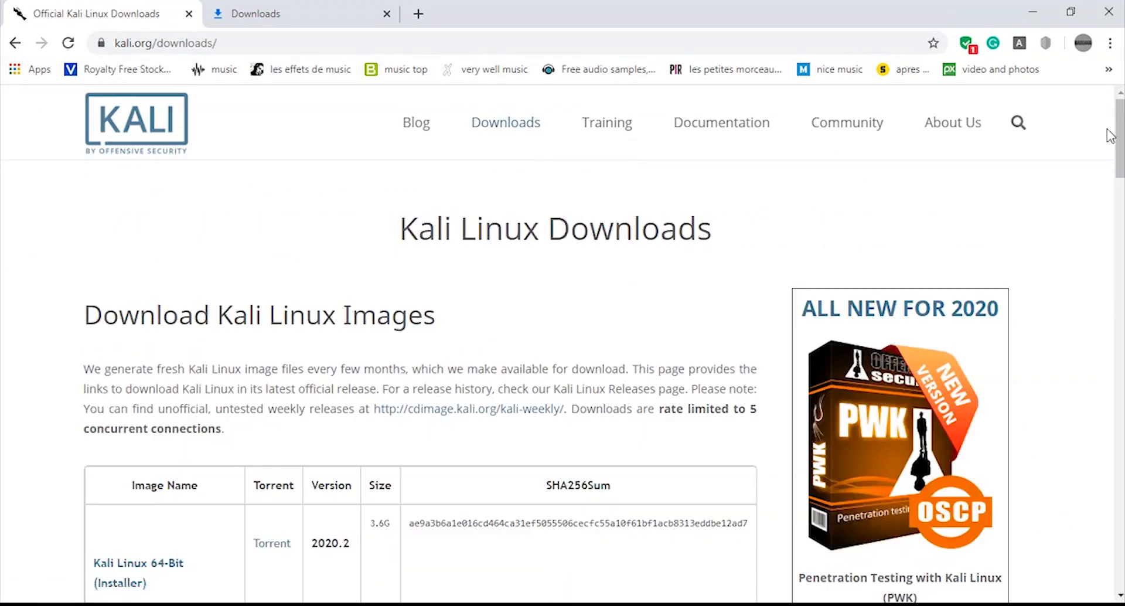
scroll(1108, 133, down, 4)
scroll(420, 352, down, 2)
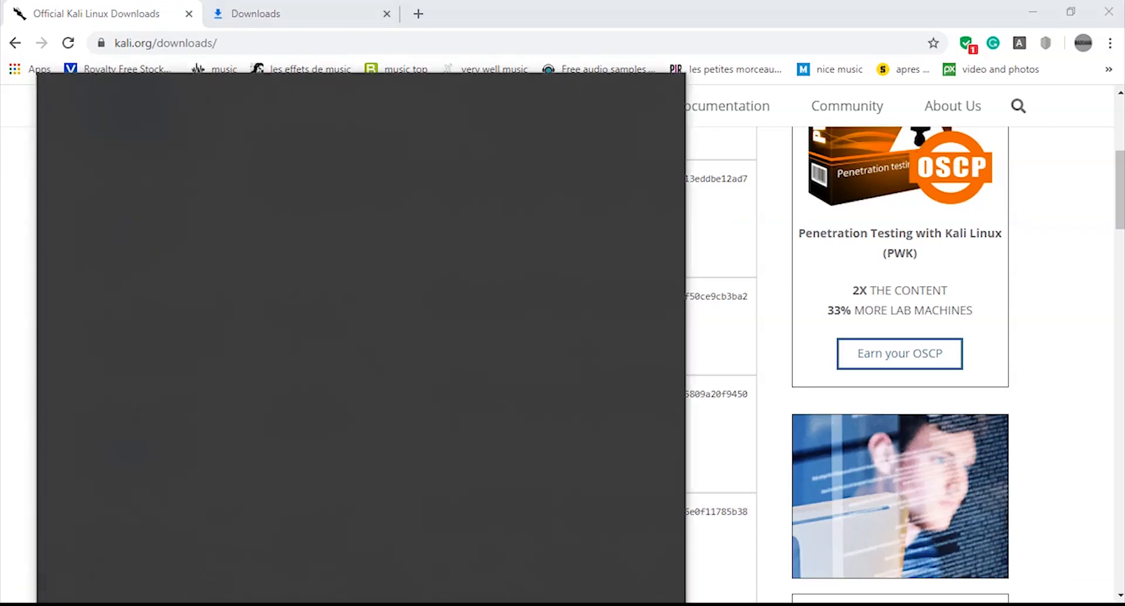
- Search for This PC and open its properties to check the system type, then close the window
text(pc)
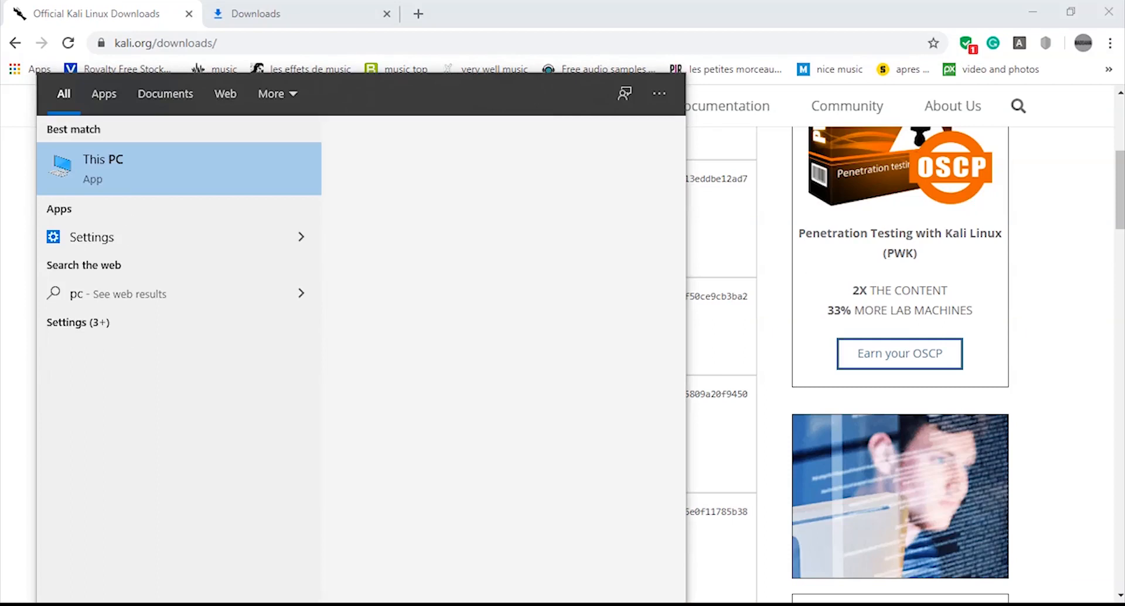
right_click(119, 165)
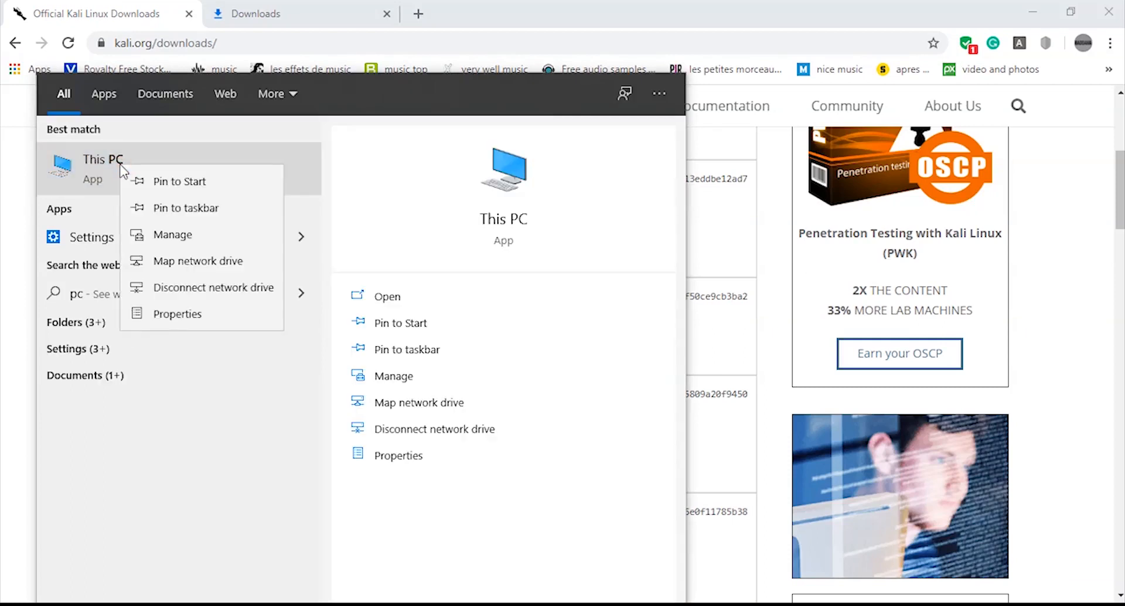
click(170, 320)
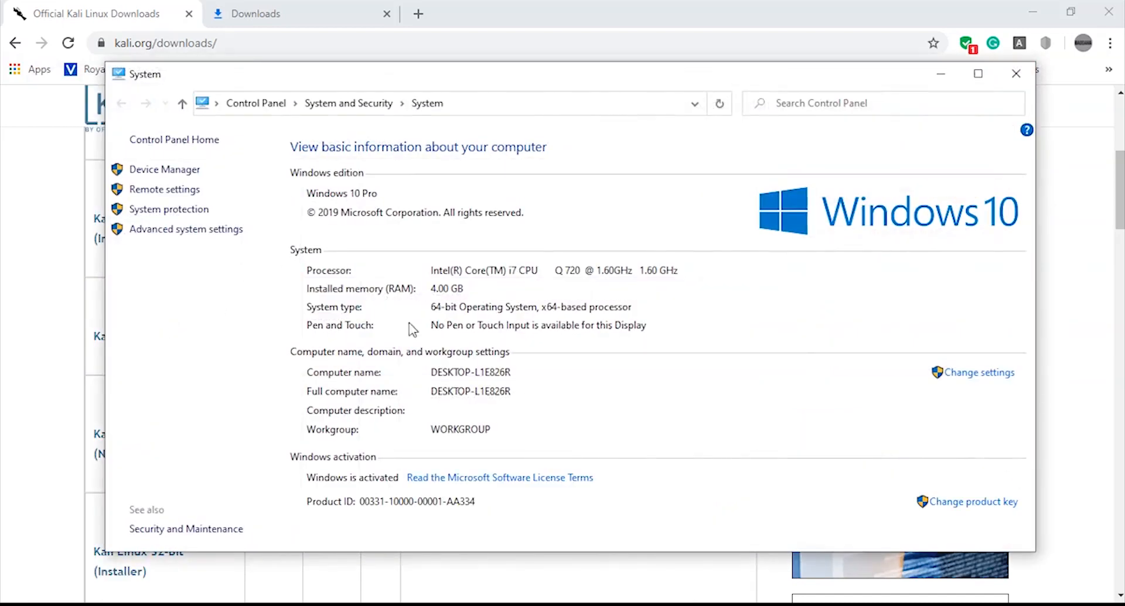
click(1016, 73)
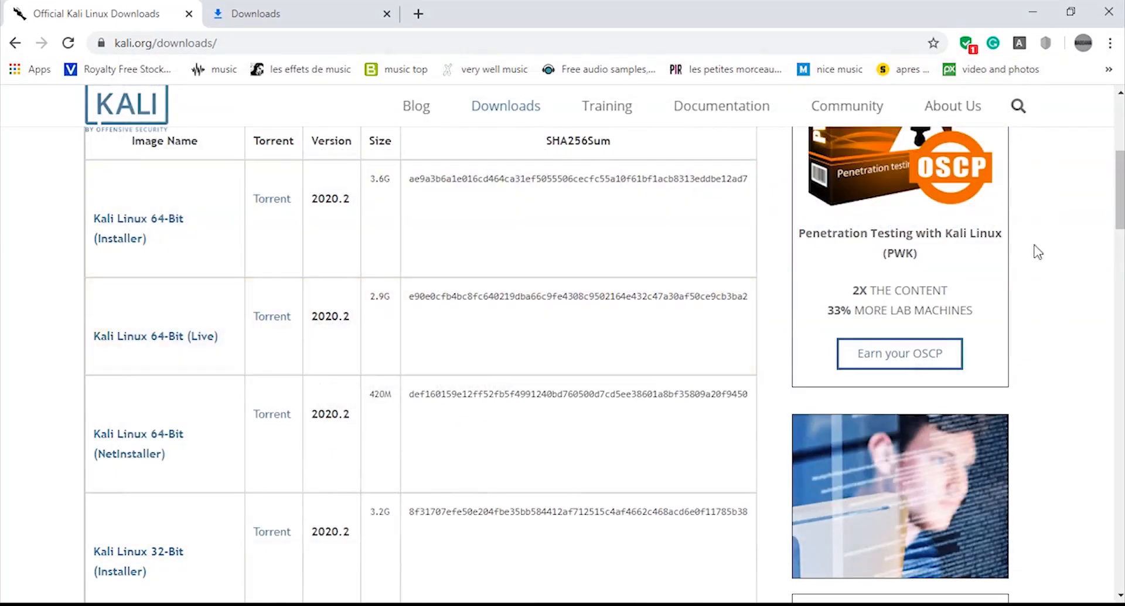
- Download the Kali Linux 64-Bit (Installer) image, version 2020.2
scroll(1032, 250, up, 1)
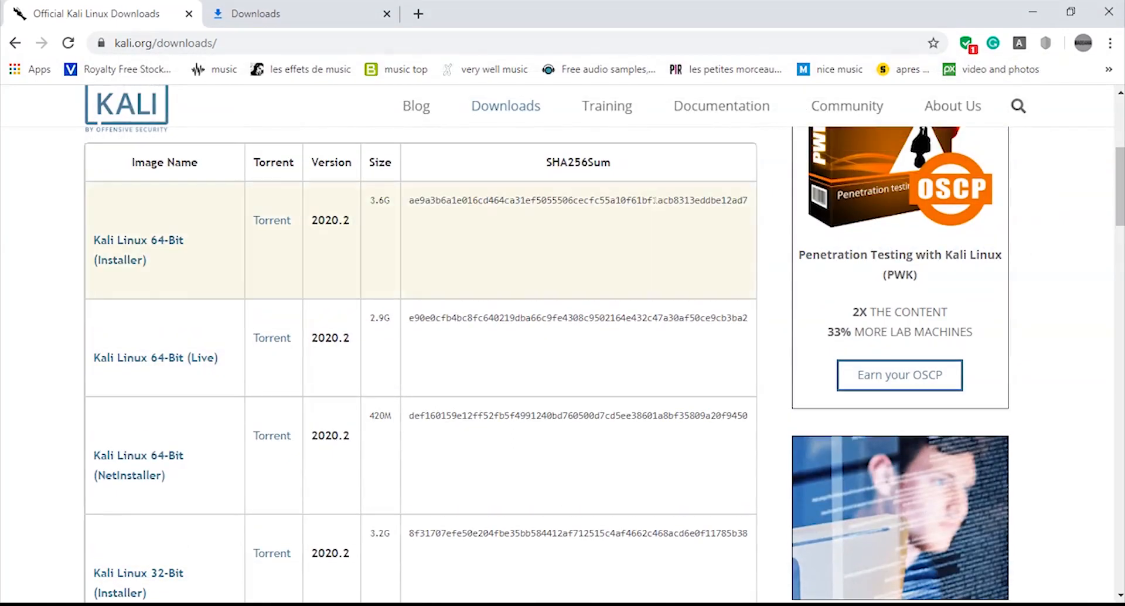
click(166, 240)
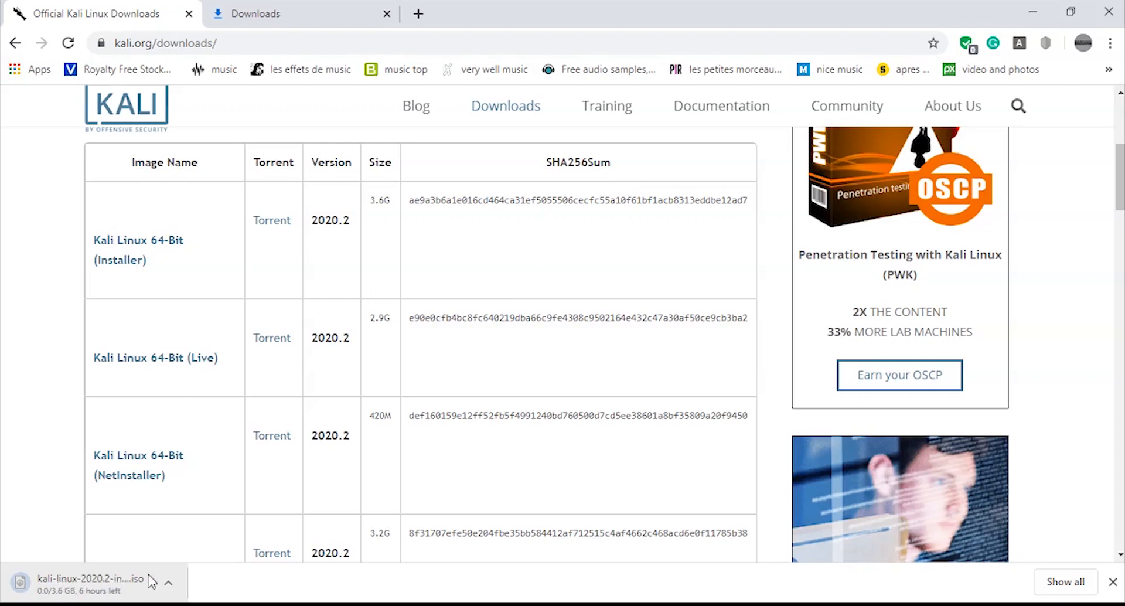
- Show the downloaded kali-linux-2020.2-installer-amd64 ISO in its folder and mount it
key(ctrl+Tab)
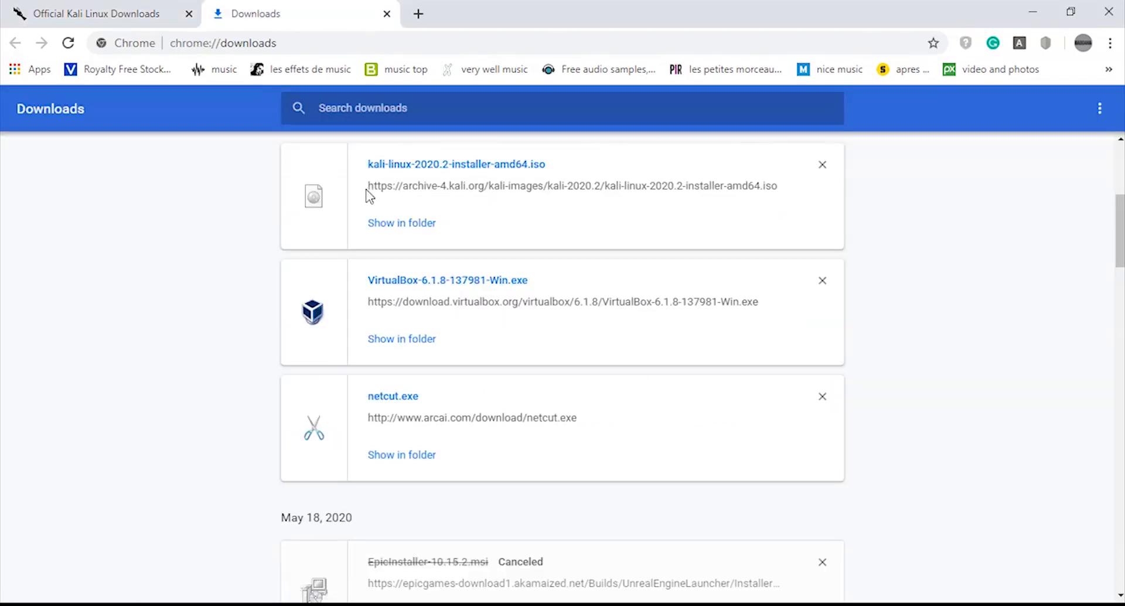
click(387, 221)
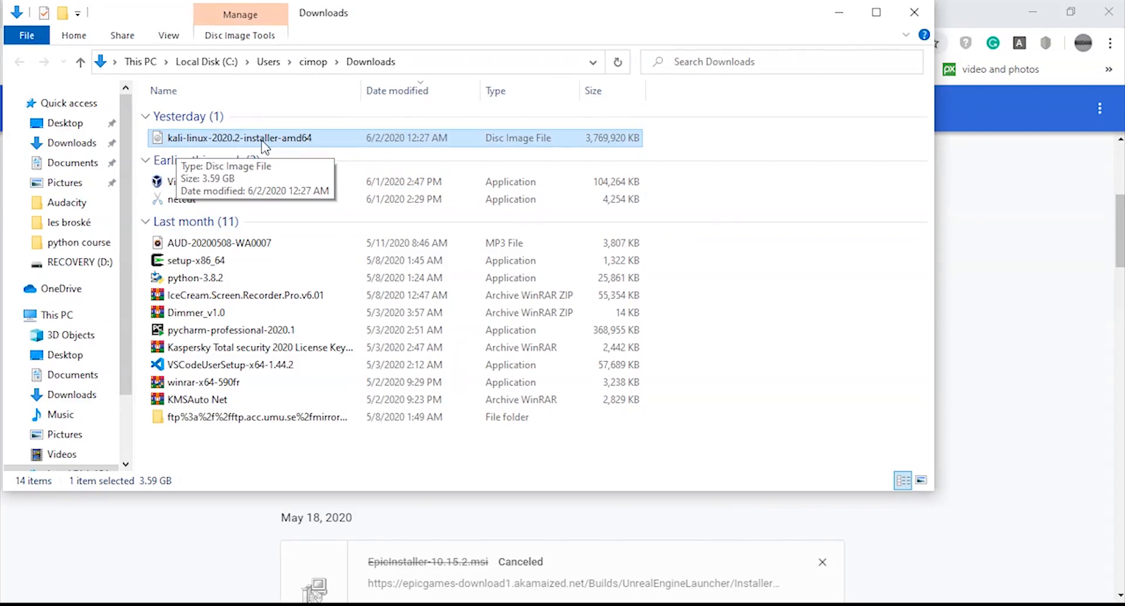
click(276, 139)
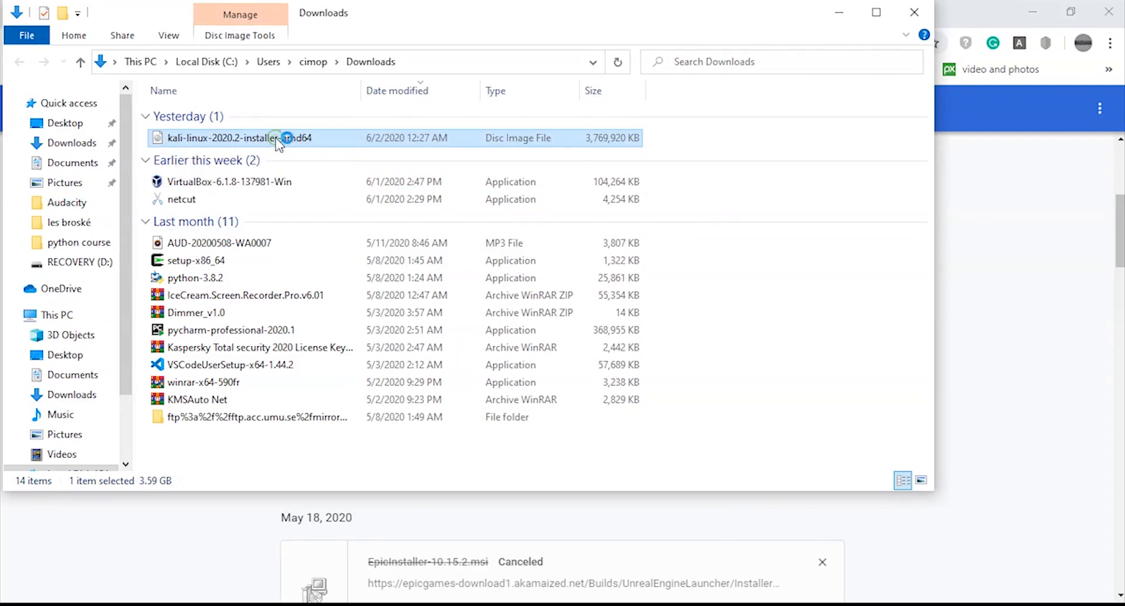
- Open VirtualBox and start creating a new virtual machine named Kali
click(875, 12)
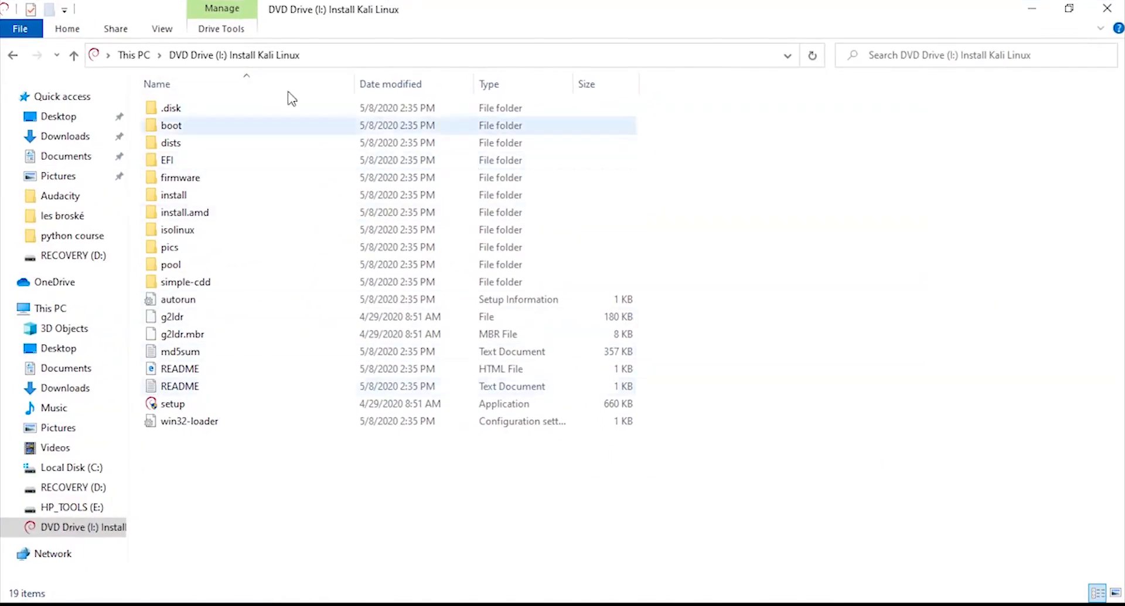
click(1031, 8)
click(1033, 7)
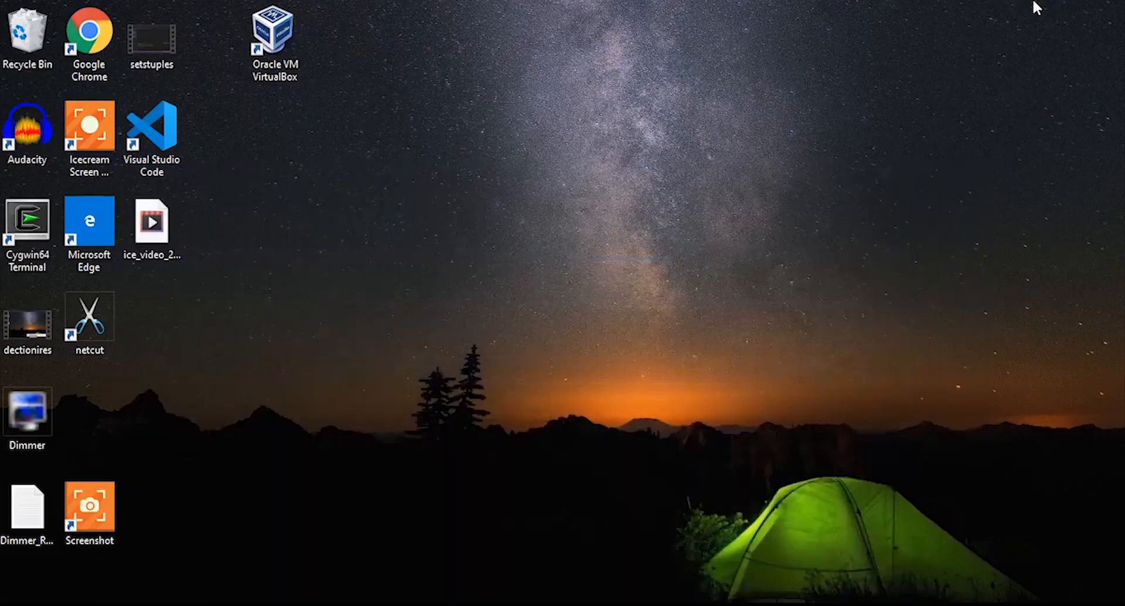
click(265, 47)
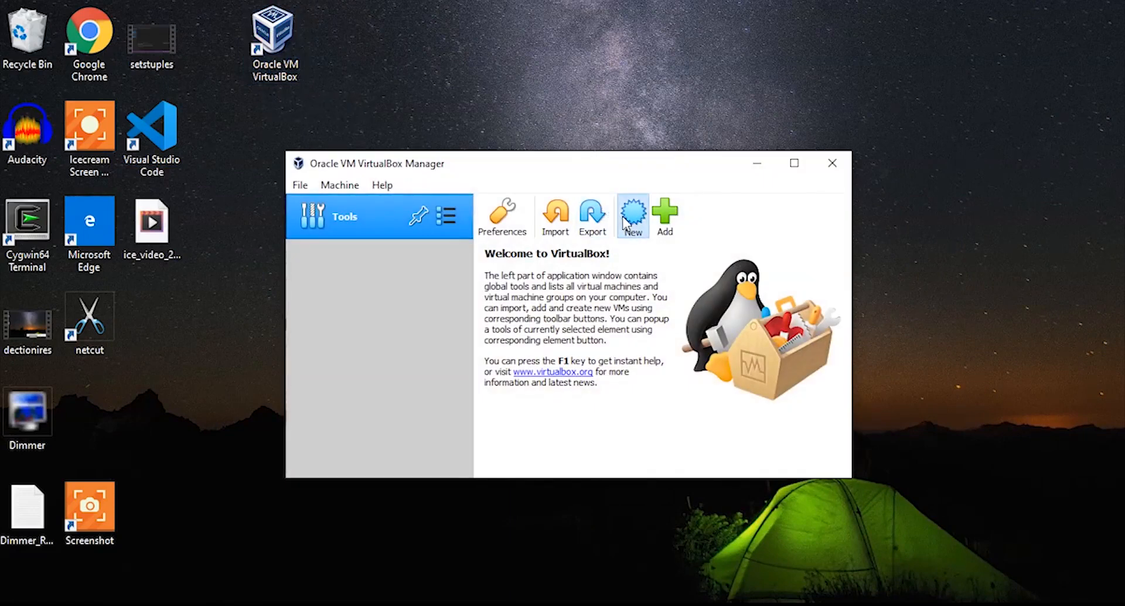
click(625, 223)
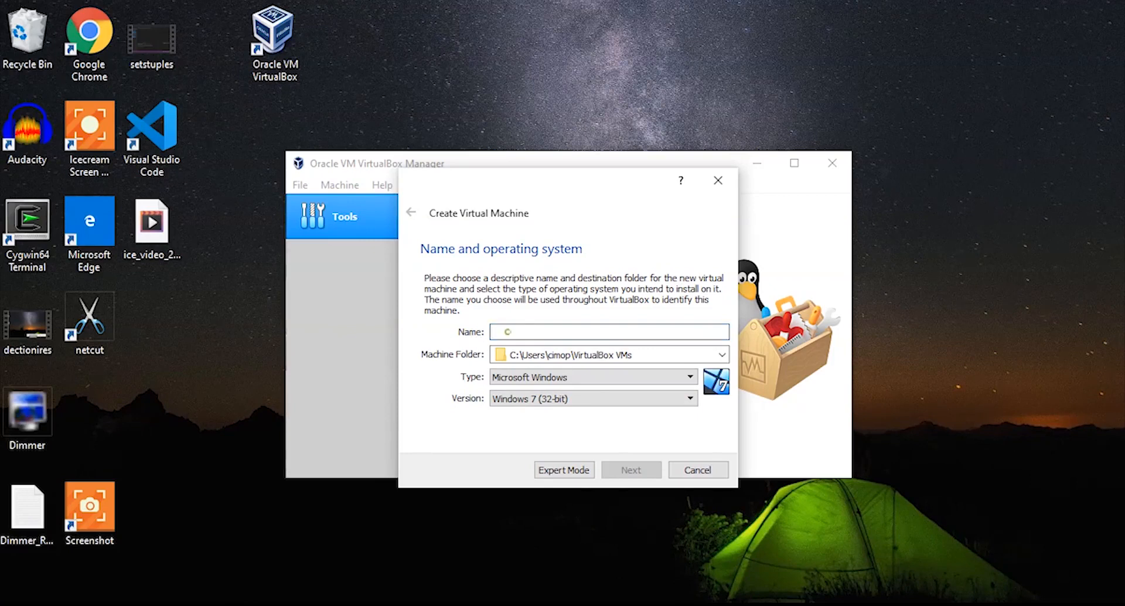
text(Kali)
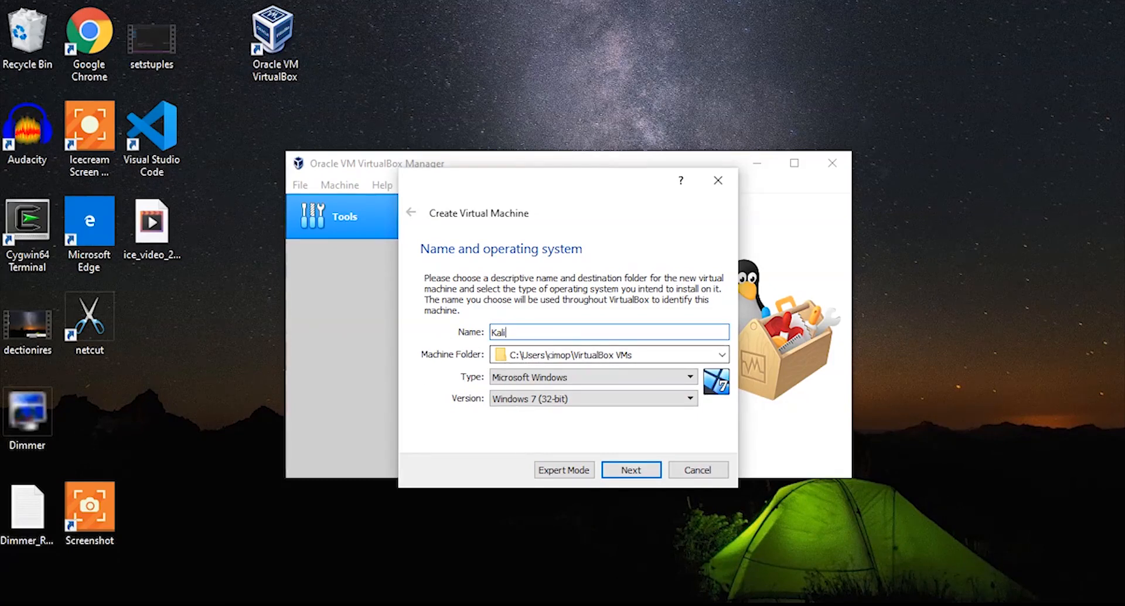
- Set the machine type to Linux and the version to Debian (32-bit), then continue
click(536, 381)
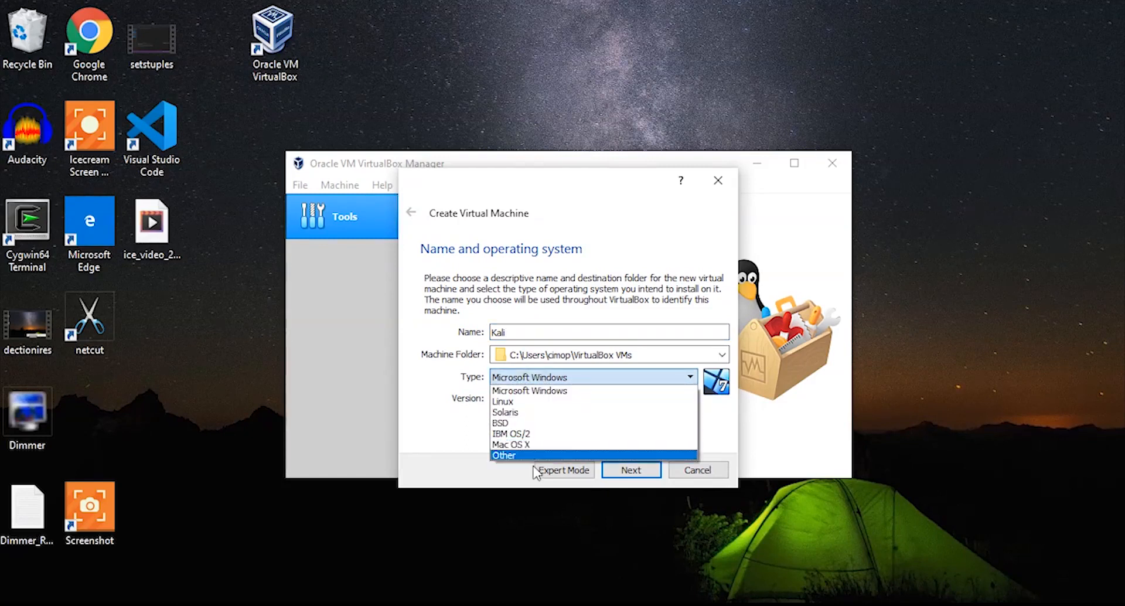
click(515, 402)
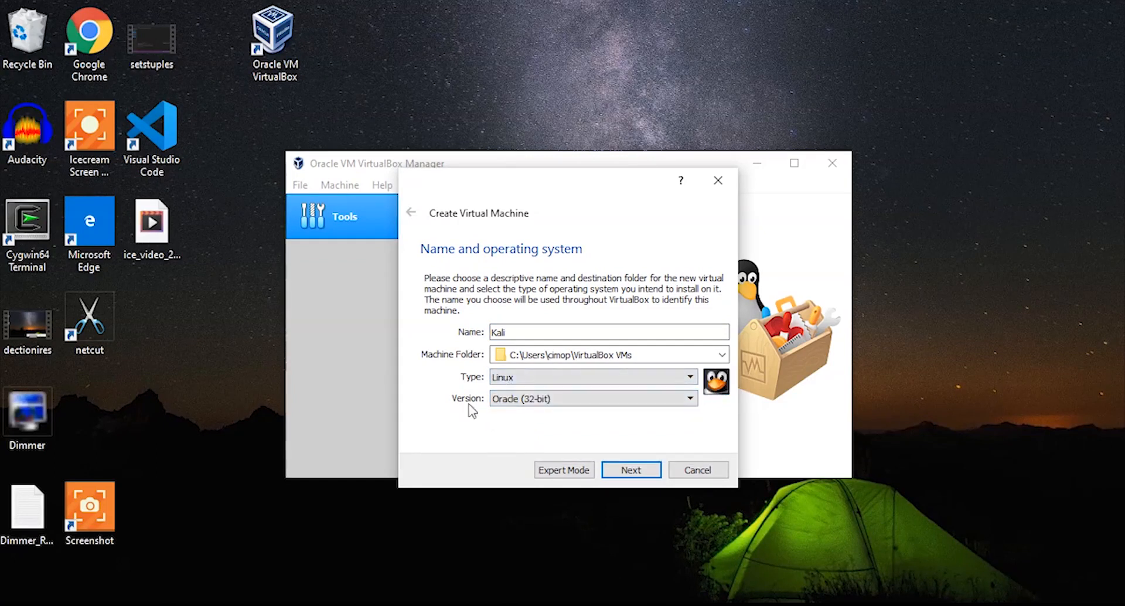
click(528, 403)
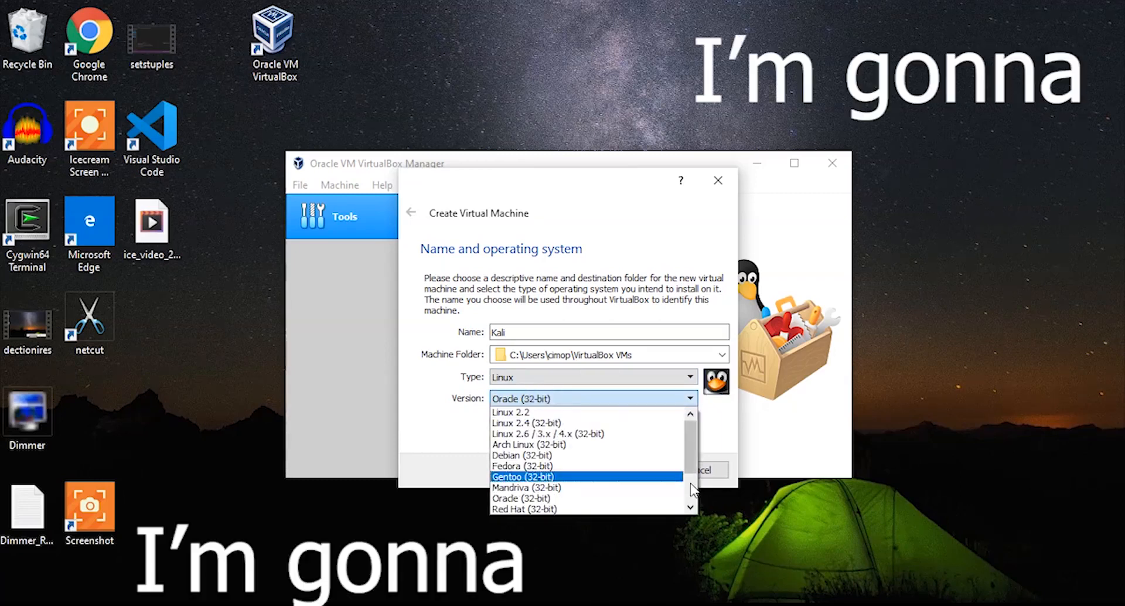
scroll(693, 490, down, 3)
scroll(691, 449, up, 3)
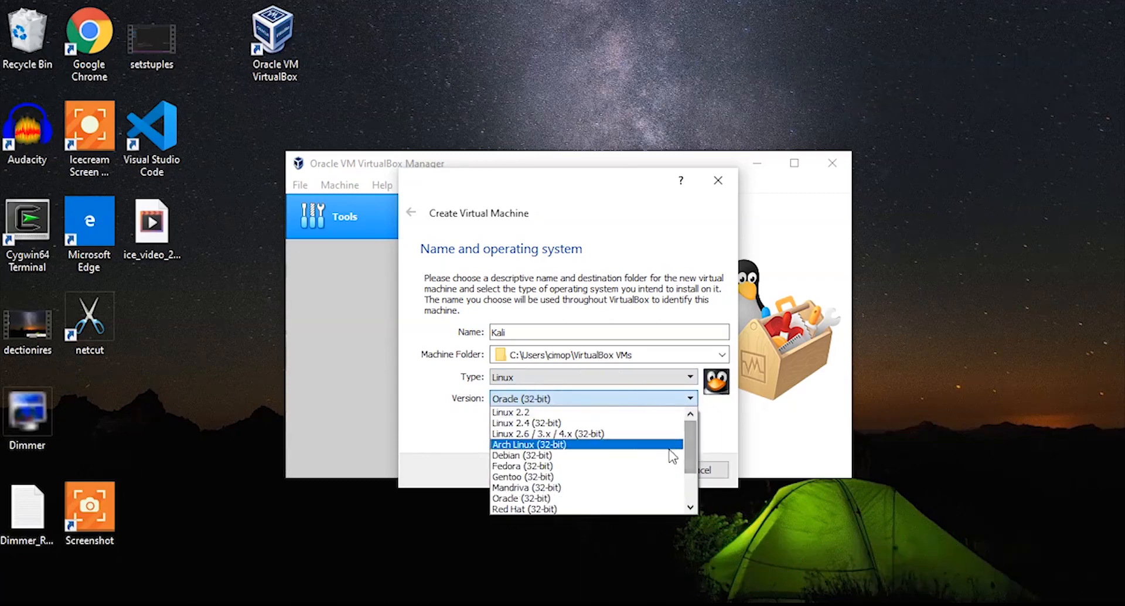
click(661, 455)
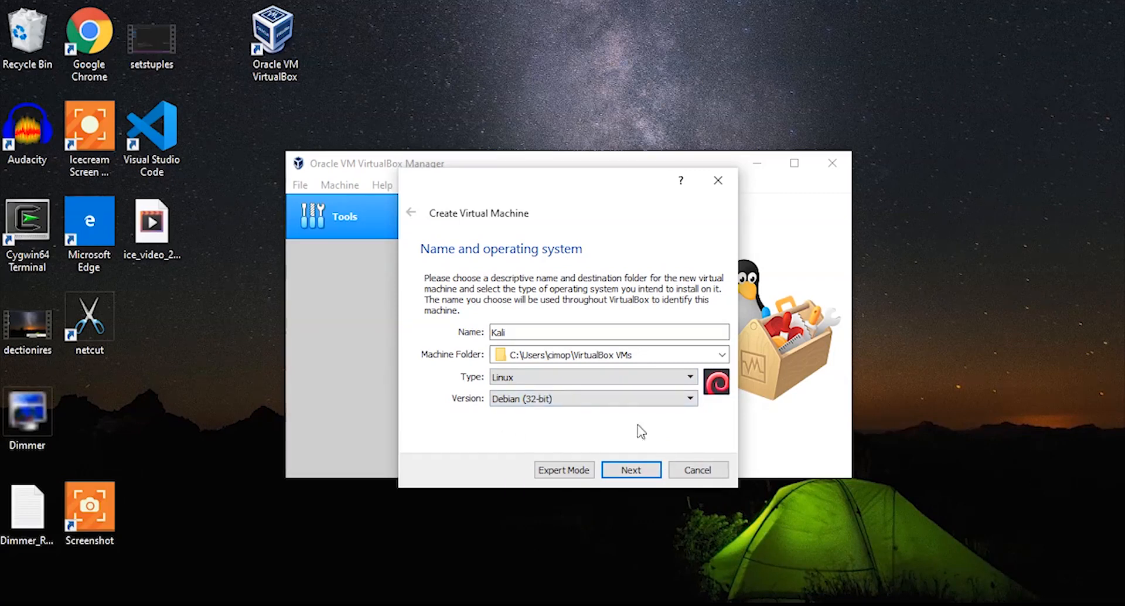
click(650, 470)
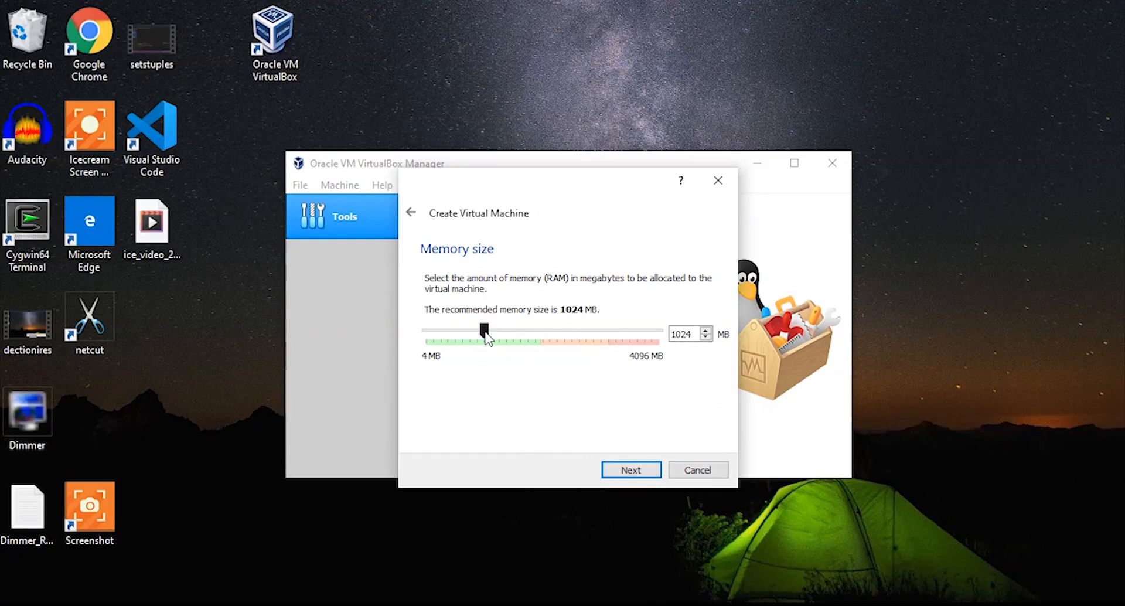
- Allocate about 1737 MB of memory and choose to create a virtual hard disk now
drag(487, 335, 526, 338)
click(622, 466)
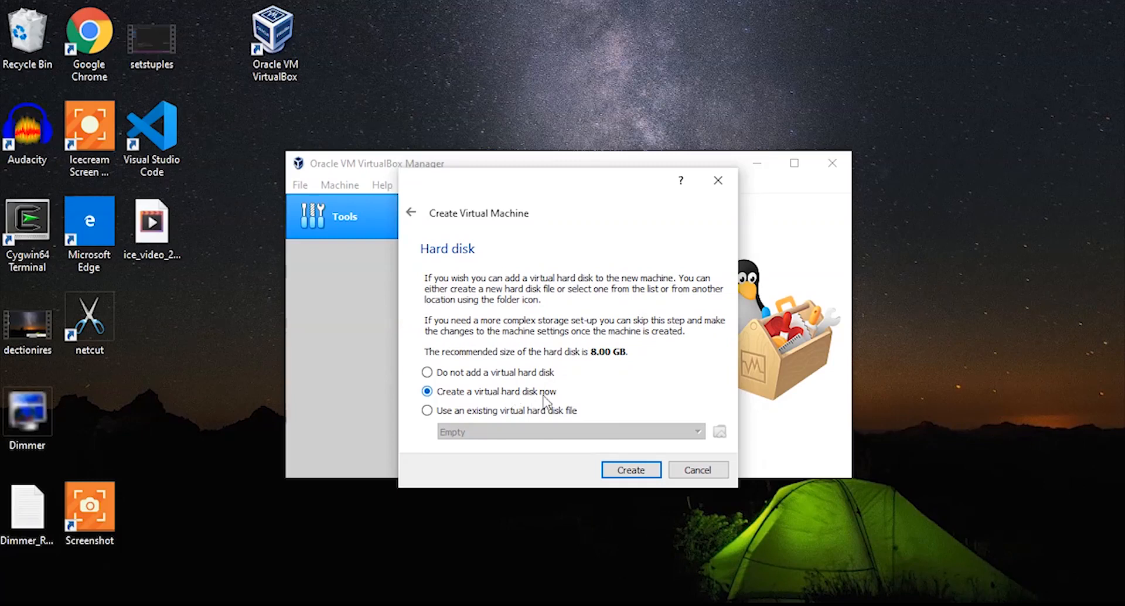
click(631, 470)
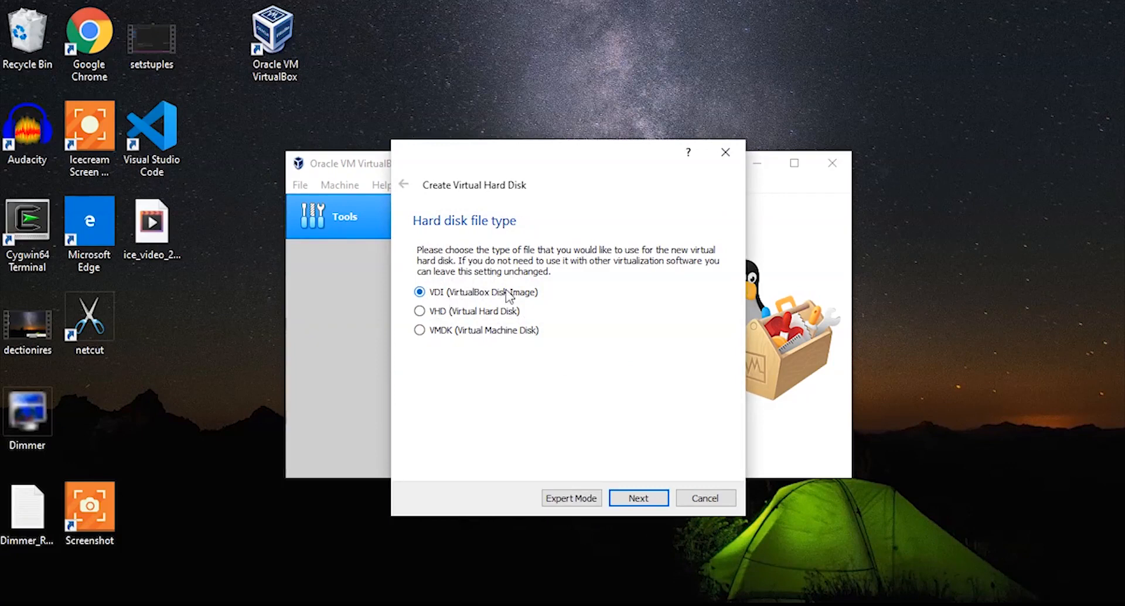
- Create a dynamically allocated VDI hard disk of about 70 GB for the Kali machine
click(628, 498)
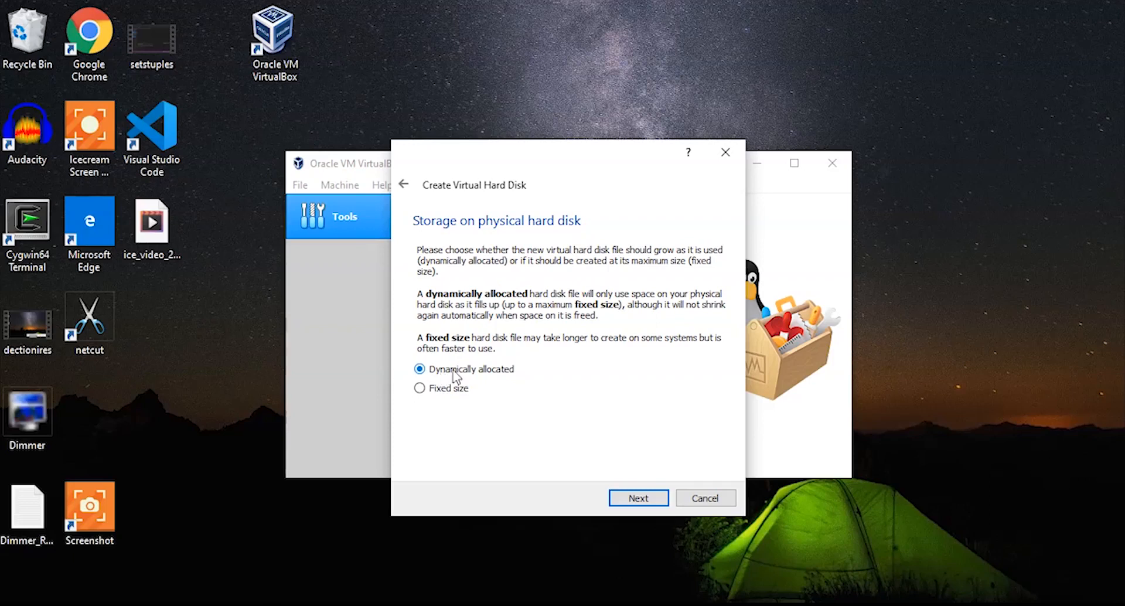
click(623, 497)
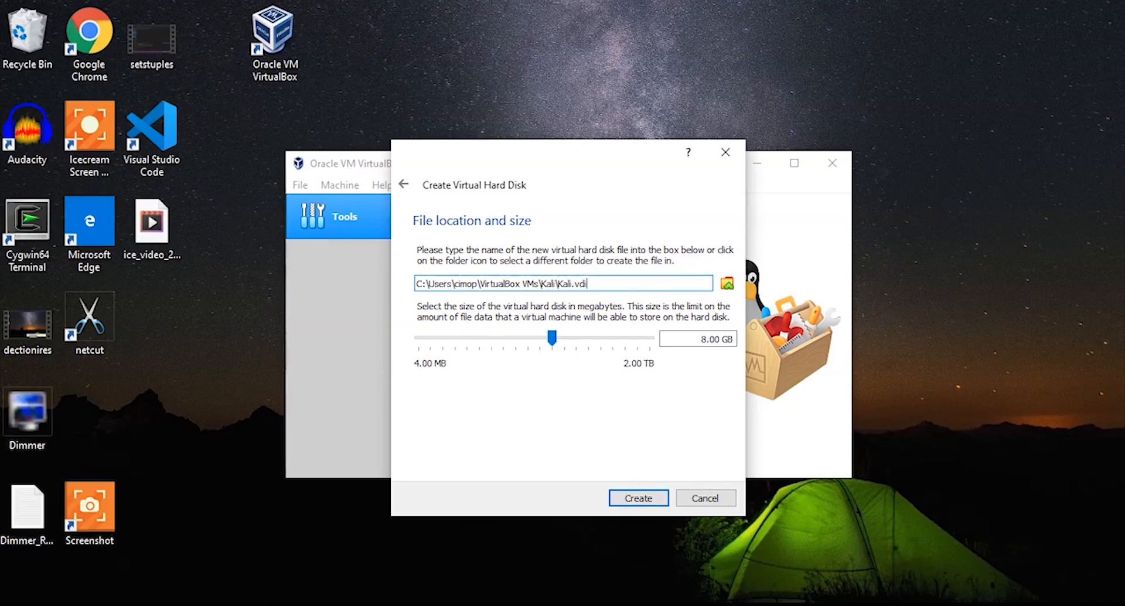
drag(562, 336, 586, 338)
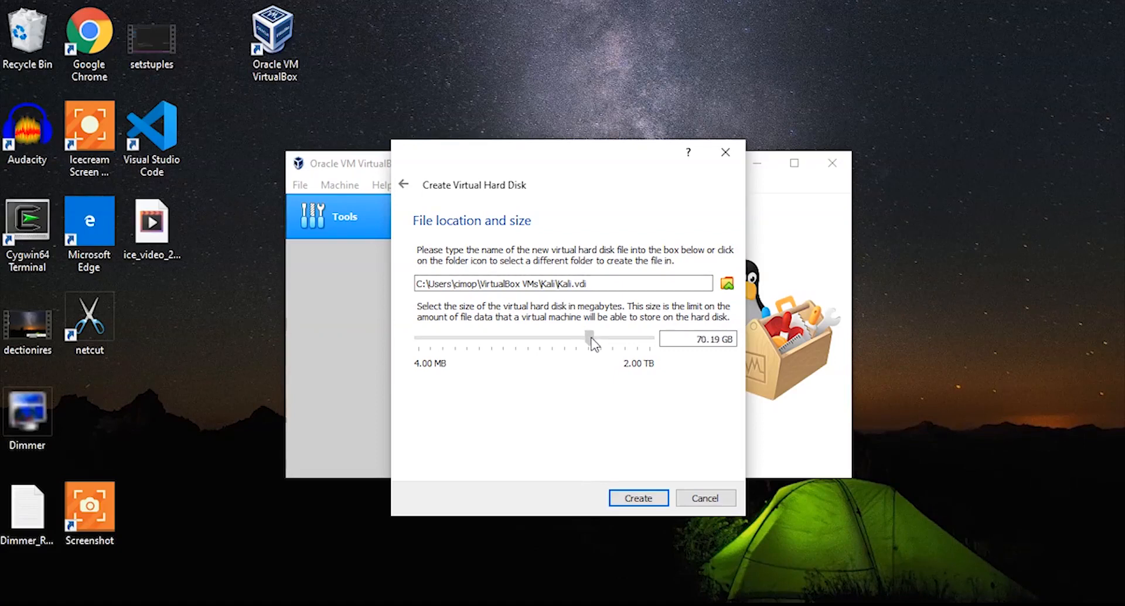
drag(593, 344, 590, 343)
click(640, 497)
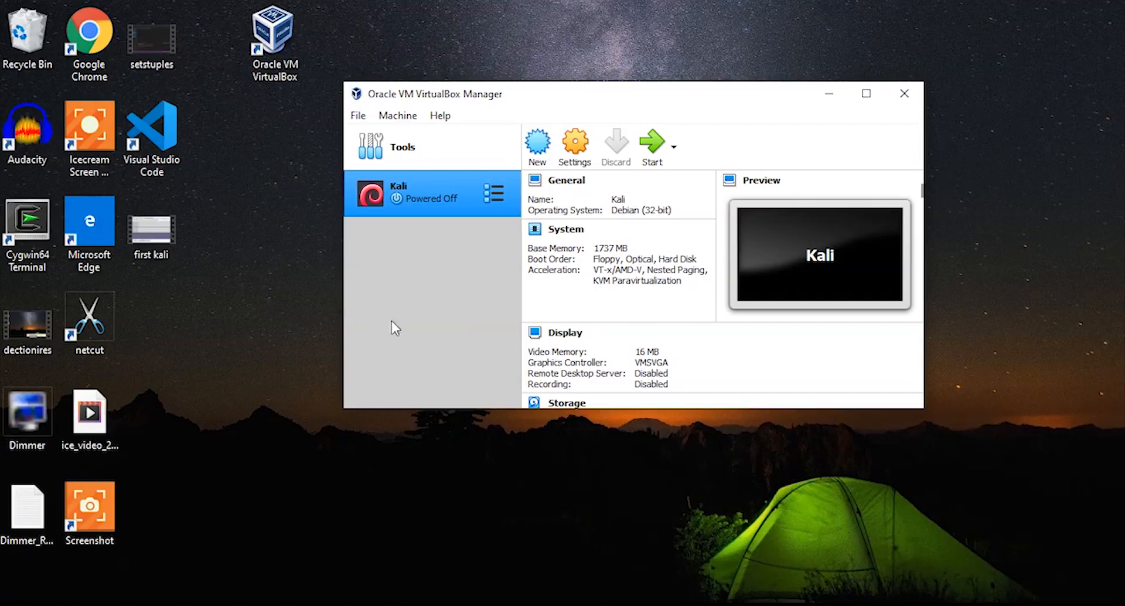
- Open the Kali machine's settings and set its version to Debian (64-bit)
click(574, 143)
double_click(547, 125)
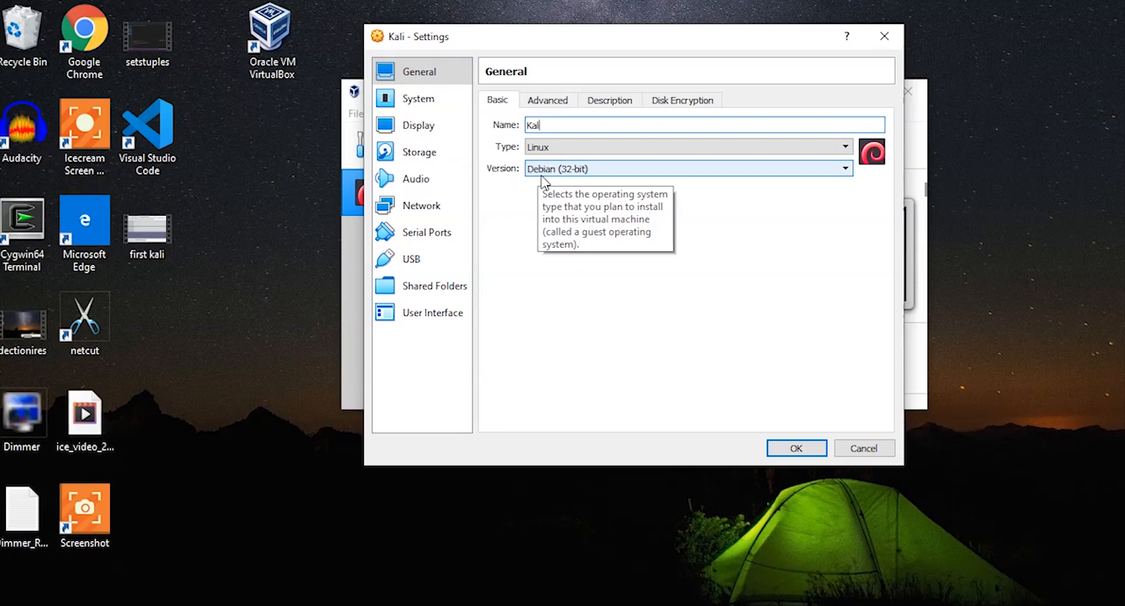
click(586, 170)
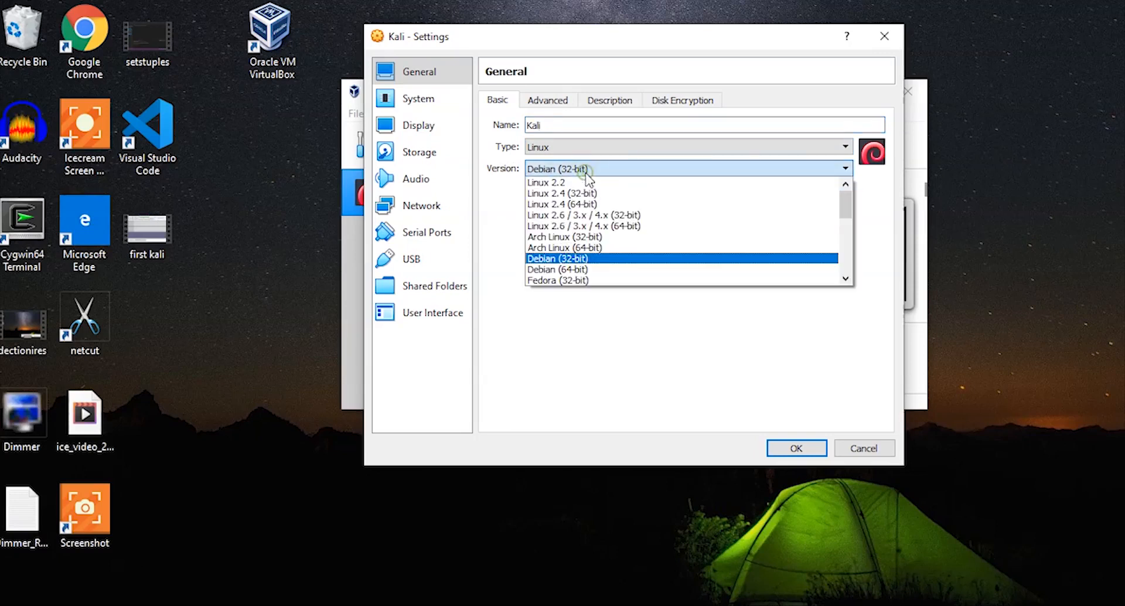
click(573, 271)
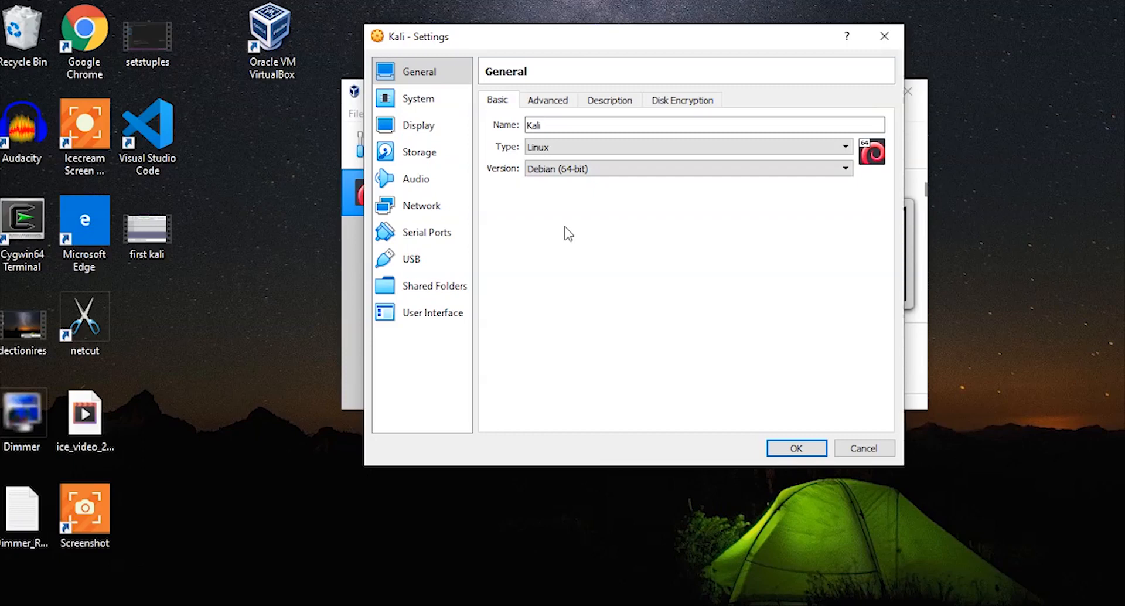
click(549, 175)
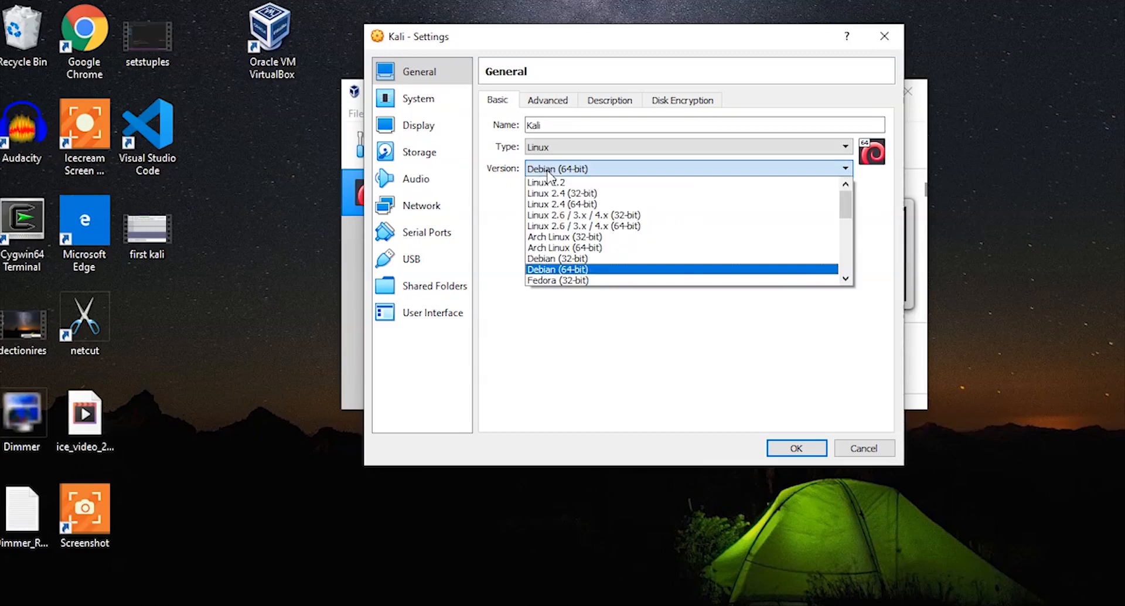
click(572, 270)
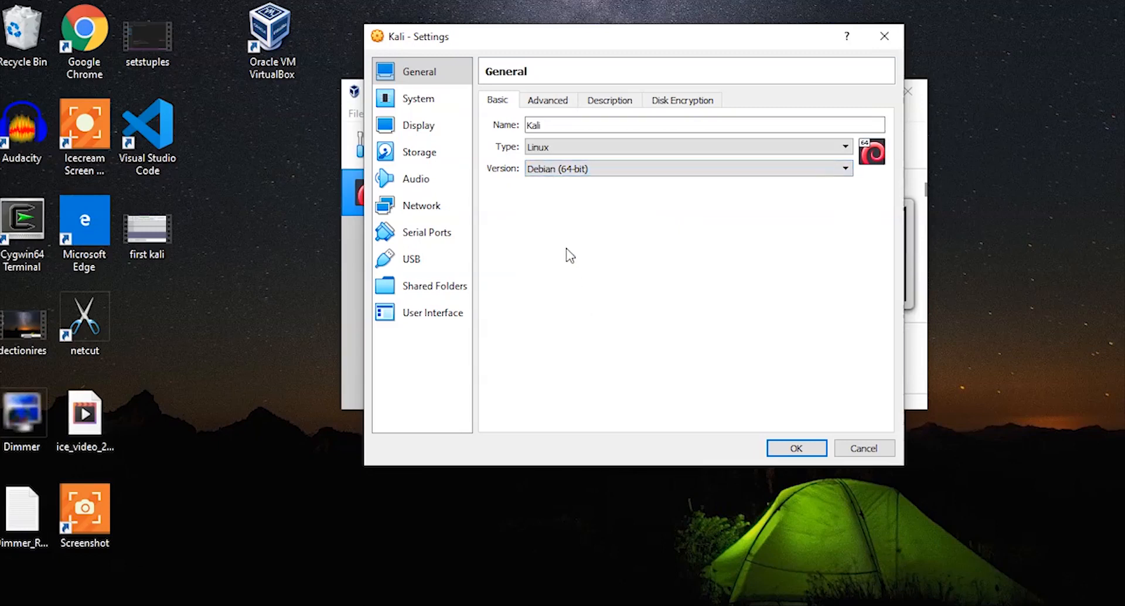
click(567, 175)
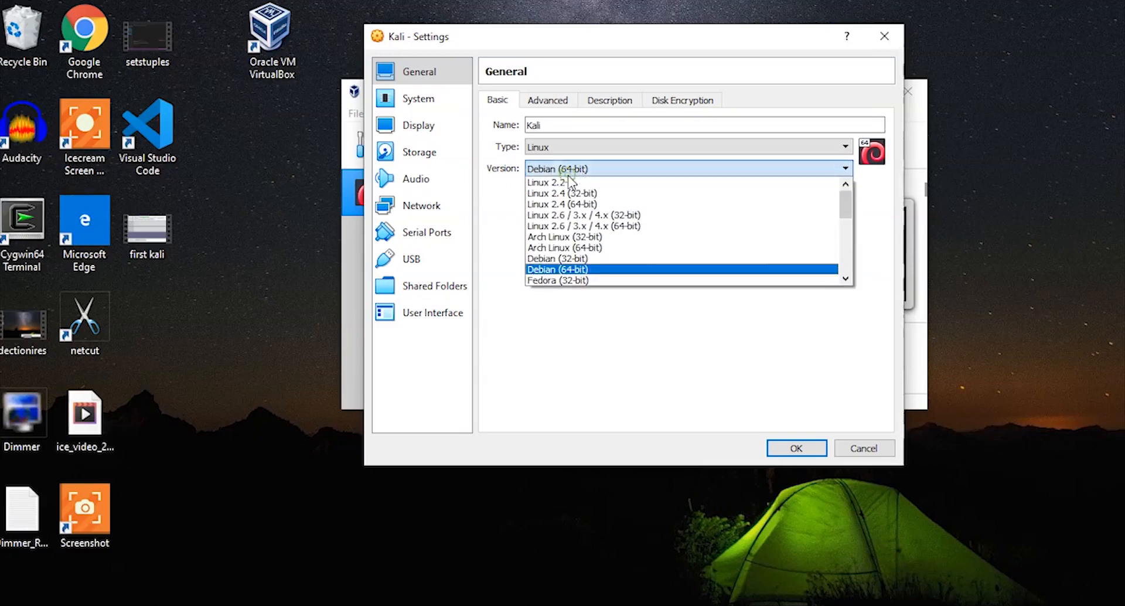
click(549, 271)
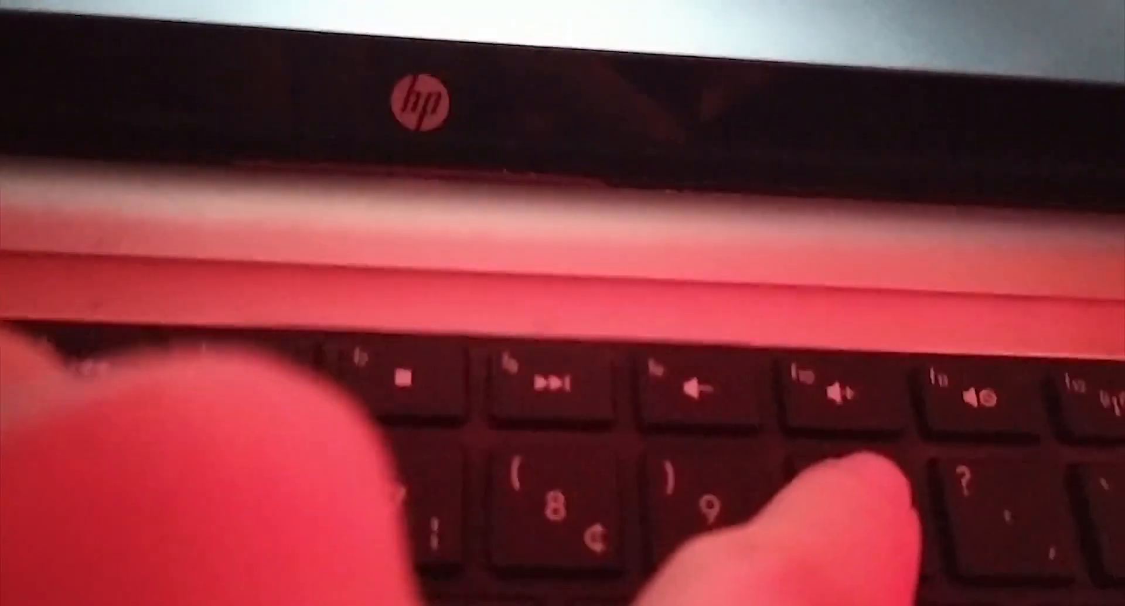
- Enter the laptop's BIOS setup and enable Virtualization Technology under System Configuration
key(F10)
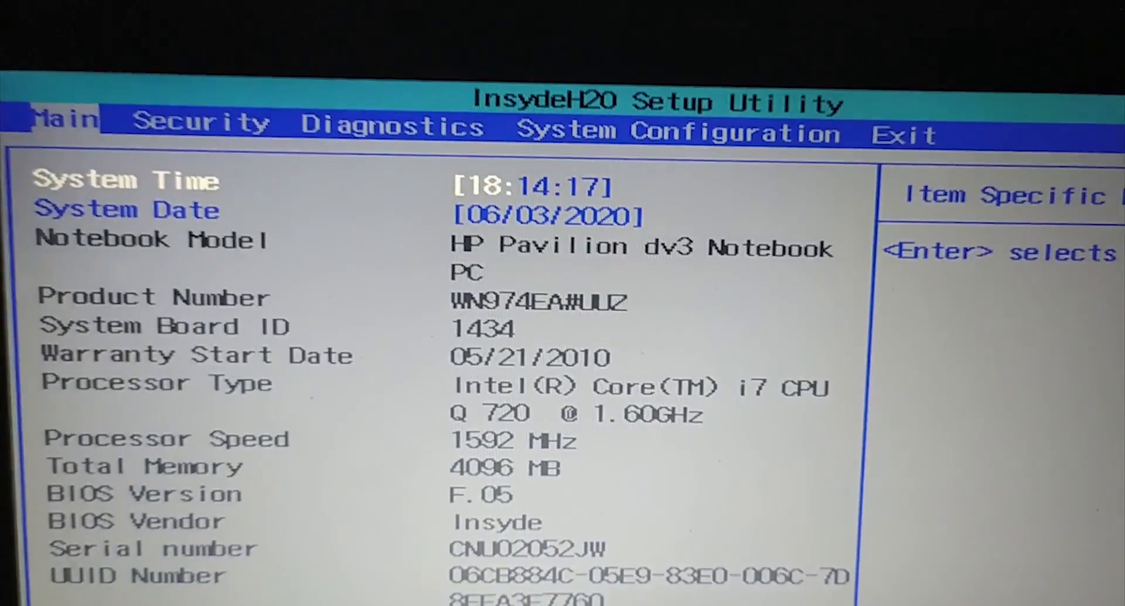
key(Right)
key(Right)
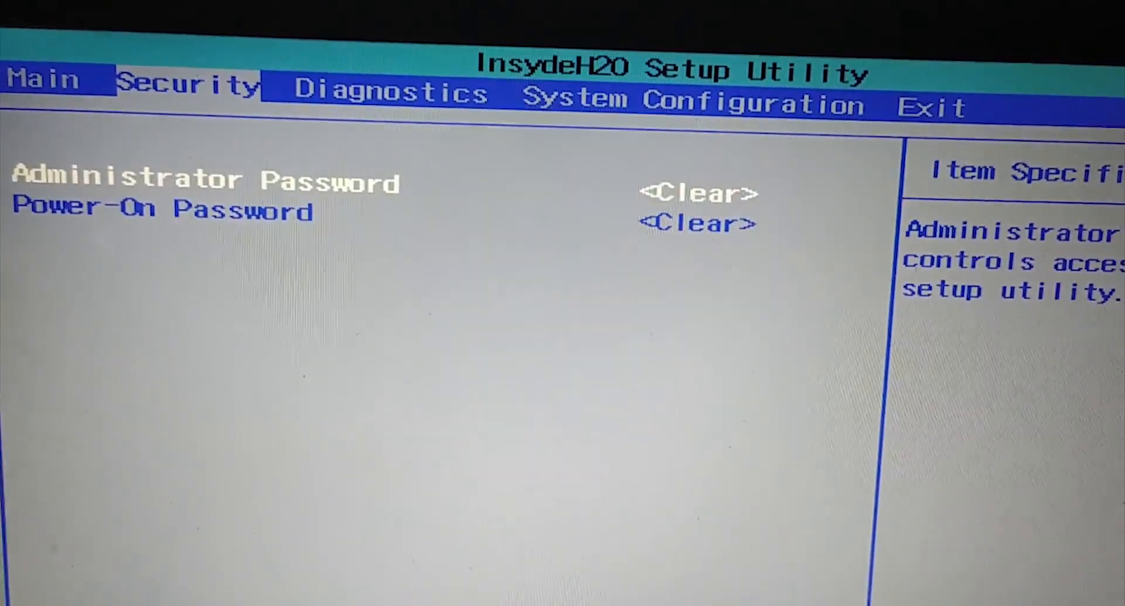
key(Right)
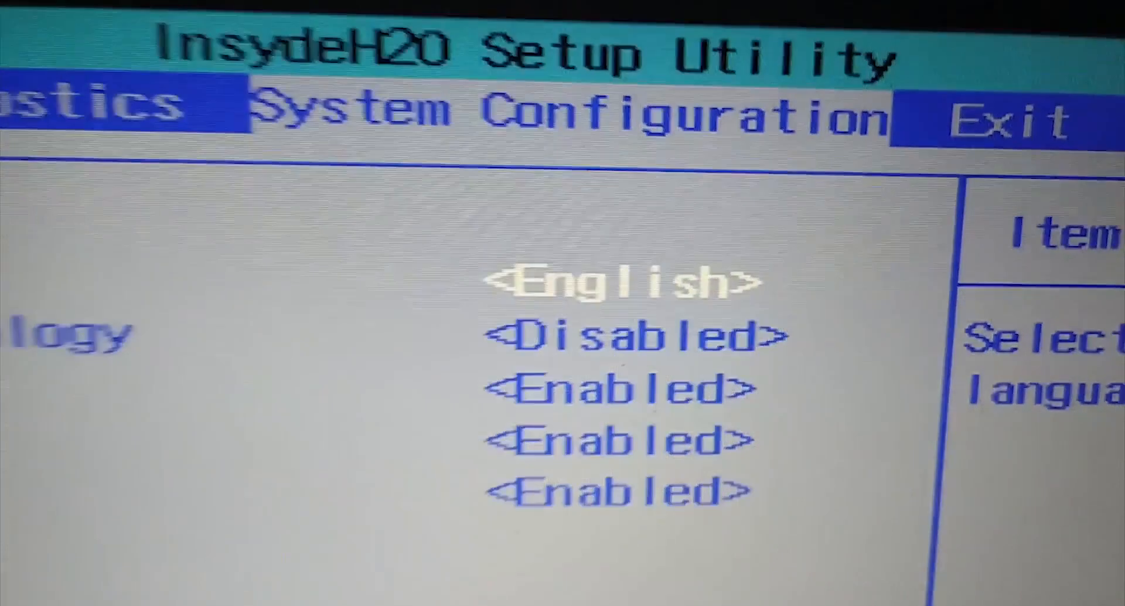
key(Down)
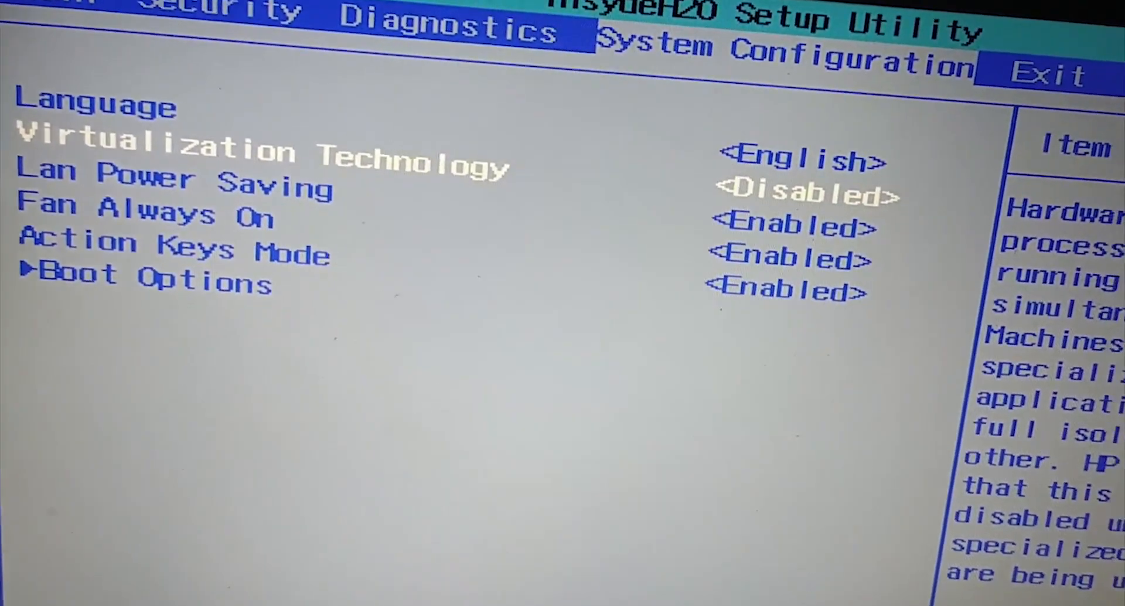
key(Return)
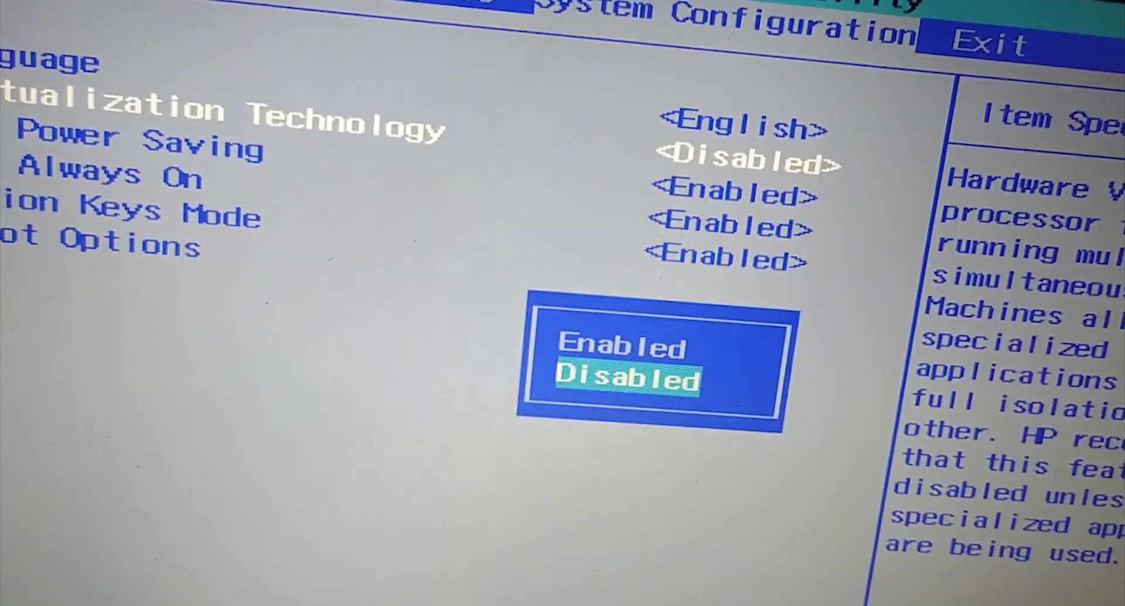
key(Up)
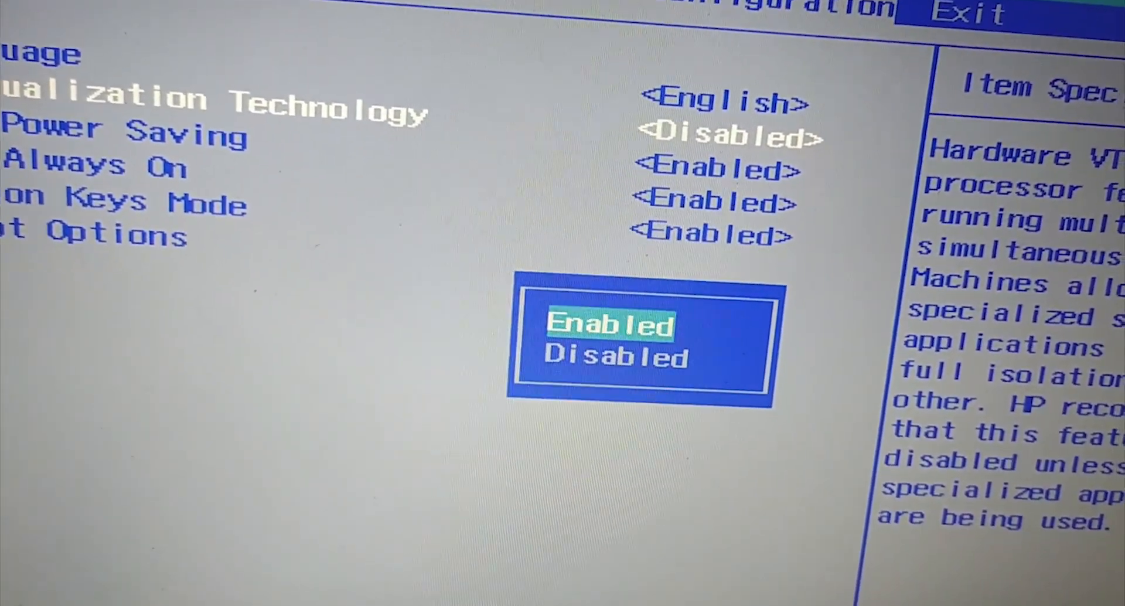
key(Return)
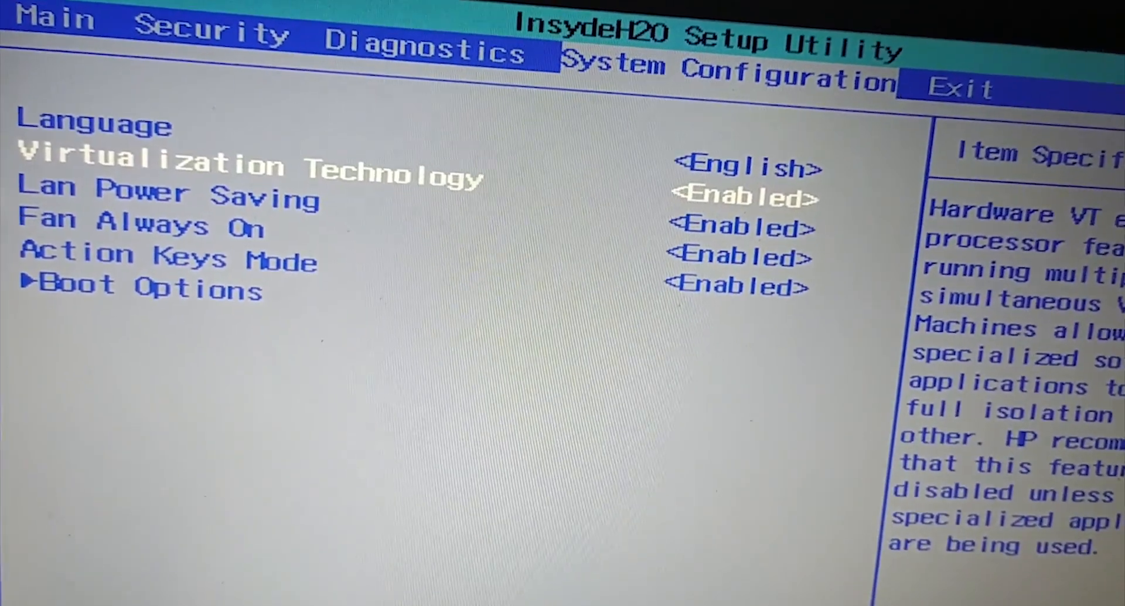
- Exit the BIOS setup utility saving the changes
key(Right)
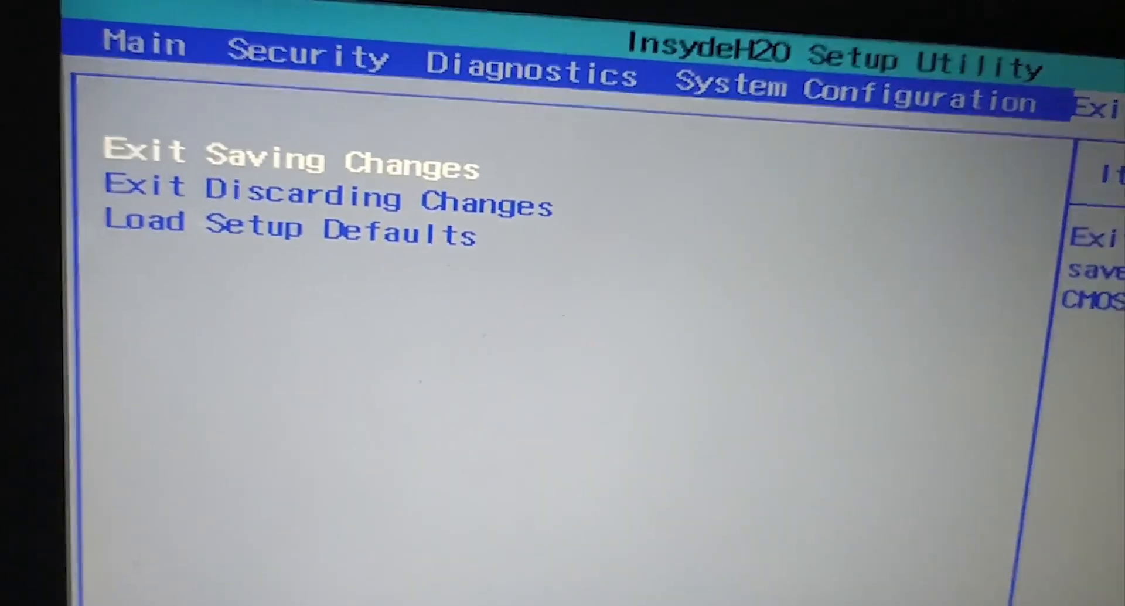
key(Down)
key(Up)
key(Return)
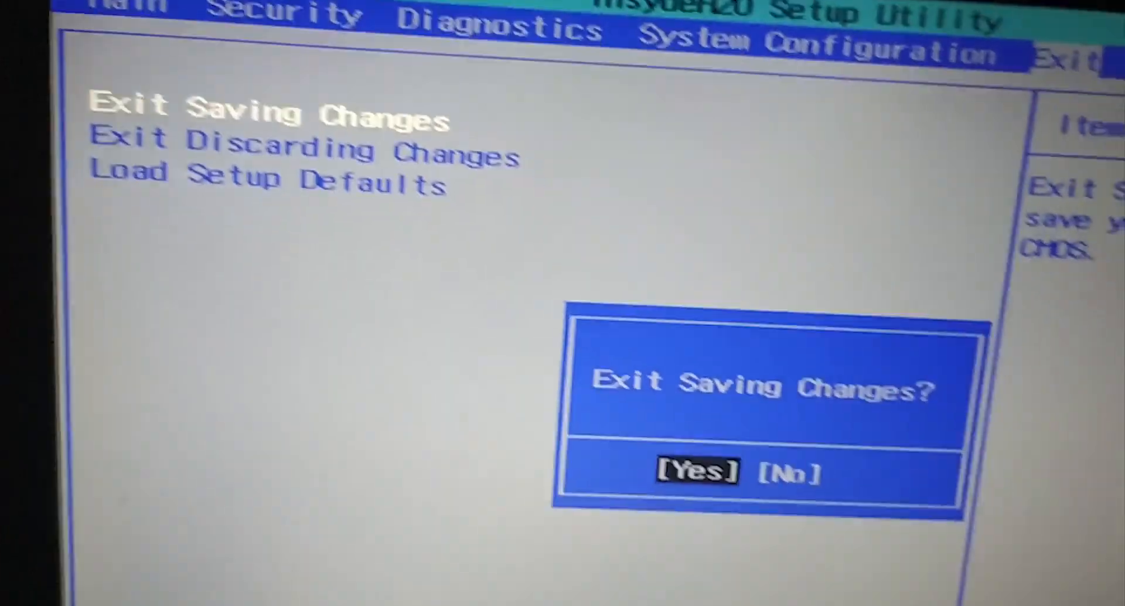
key(Return)
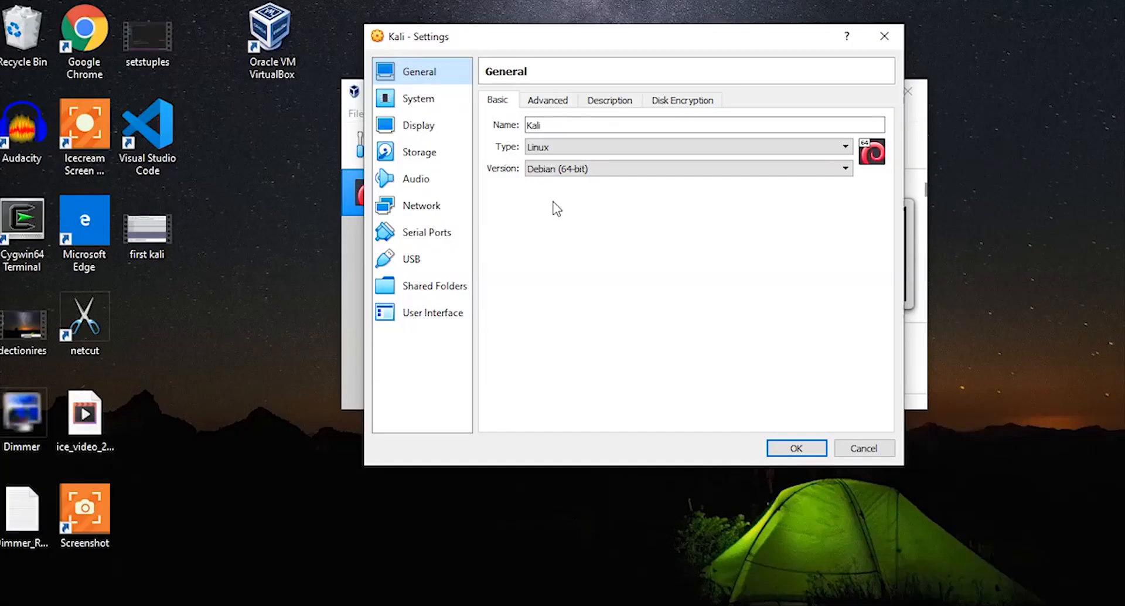
- Keep the machine's version as Debian (64-bit) and save the settings
click(560, 171)
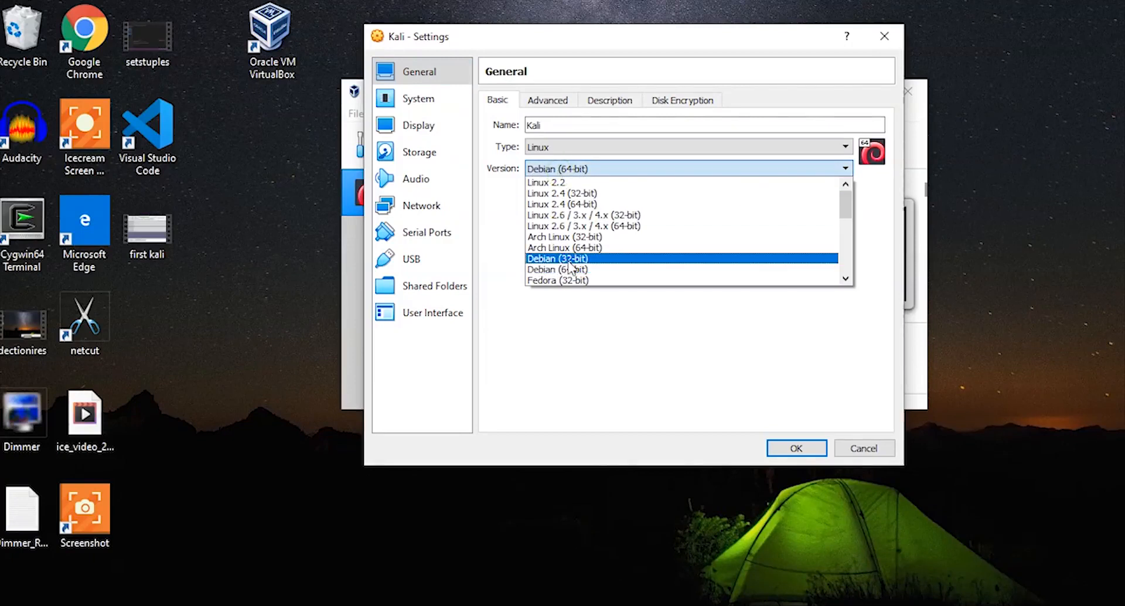
click(572, 261)
click(578, 170)
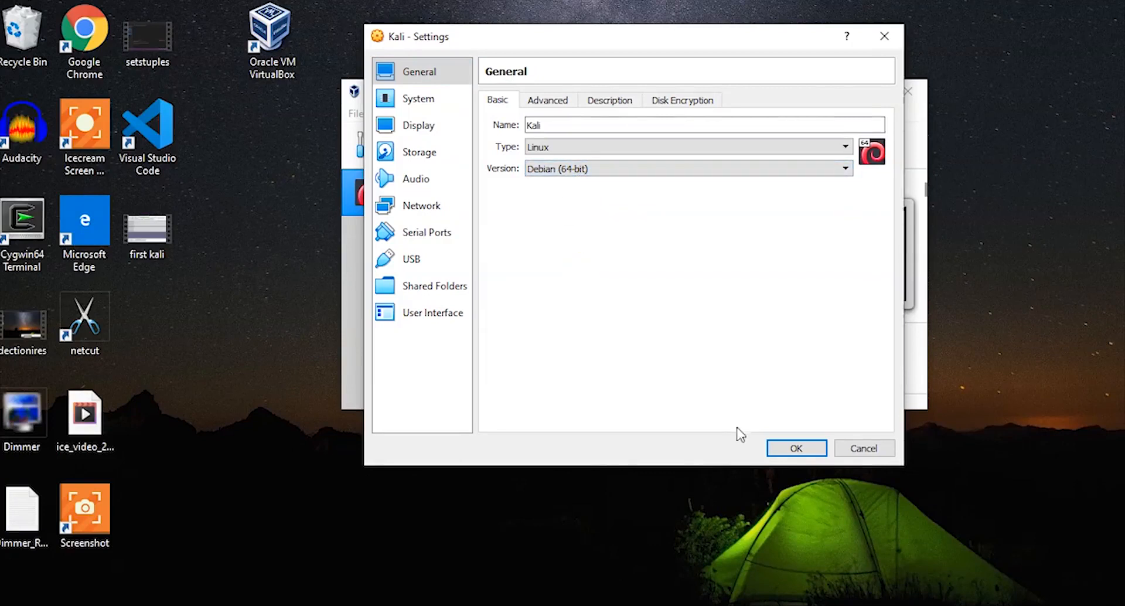
click(797, 450)
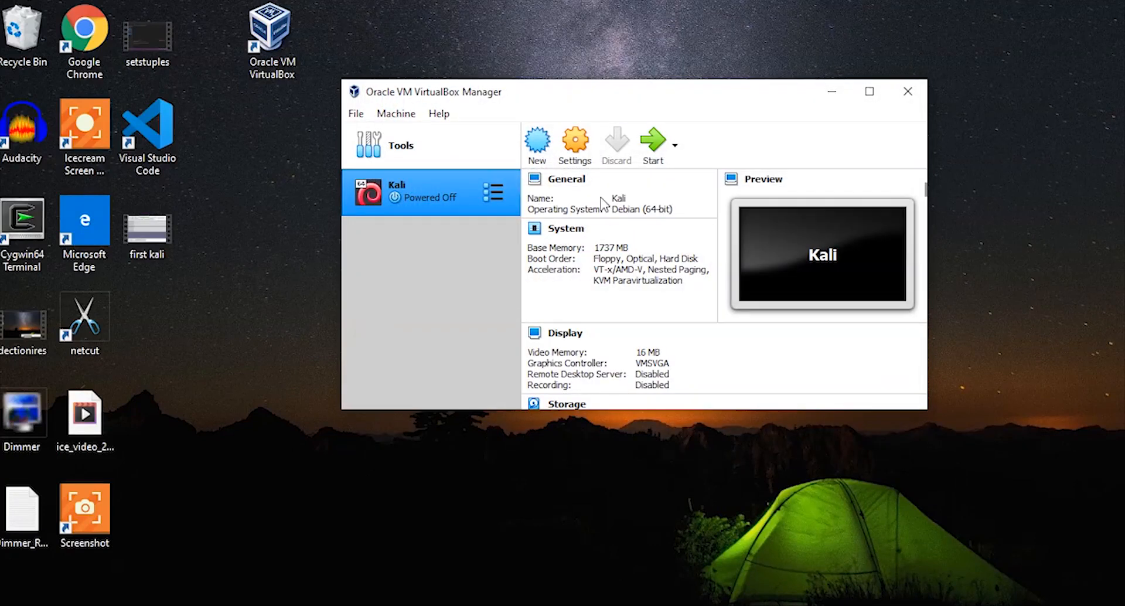
- Attach the kali-linux-2020.2-installer-amd64 ISO to the Kali machine's empty IDE optical drive and save the settings
click(571, 146)
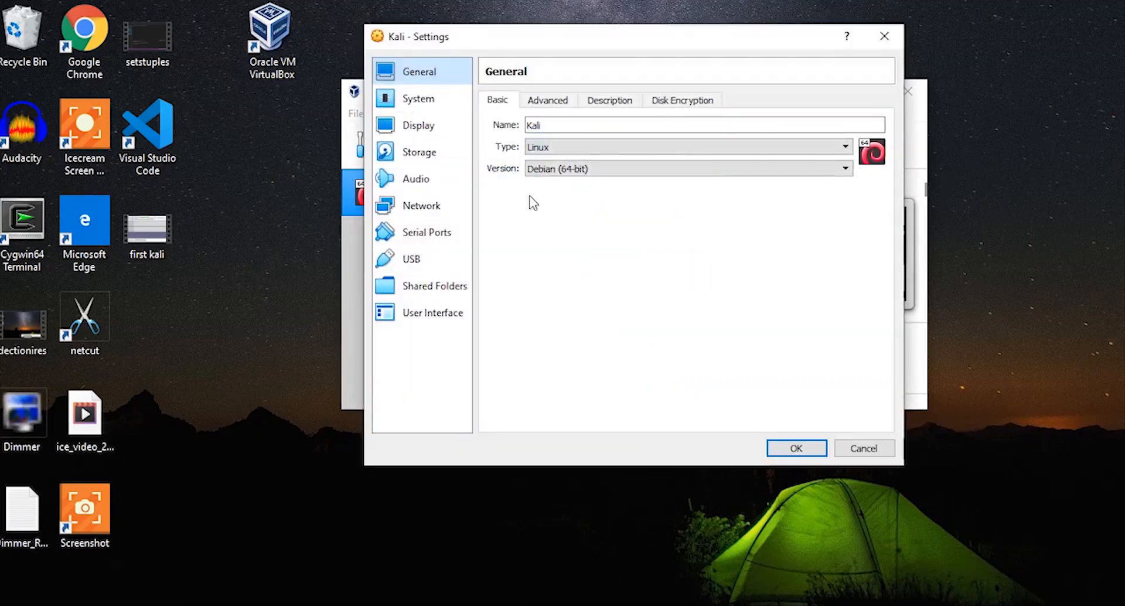
click(417, 154)
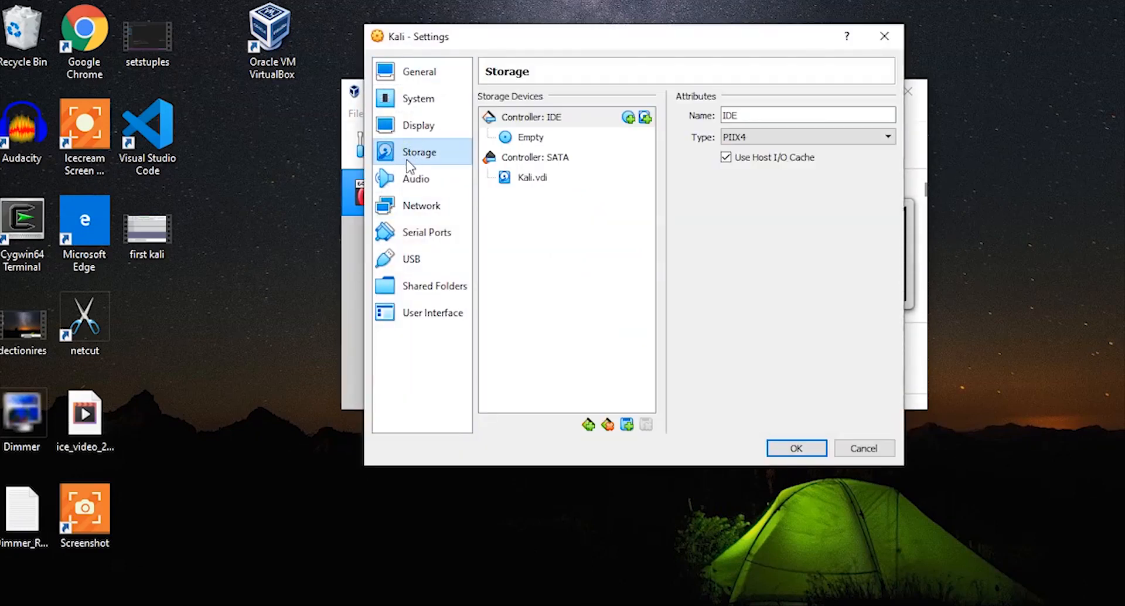
click(534, 140)
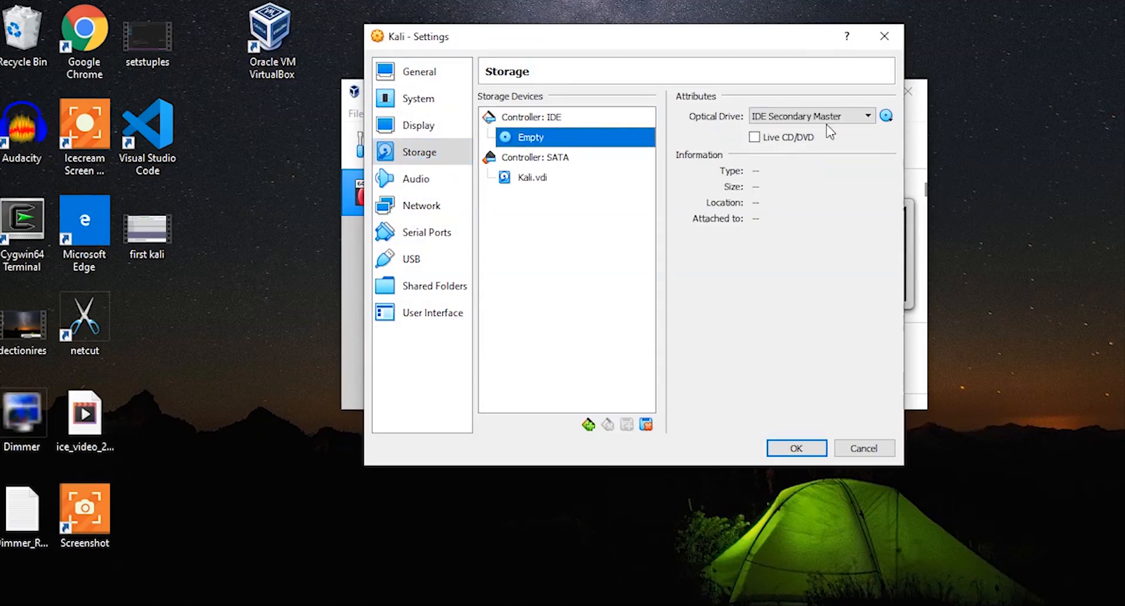
click(884, 119)
click(886, 117)
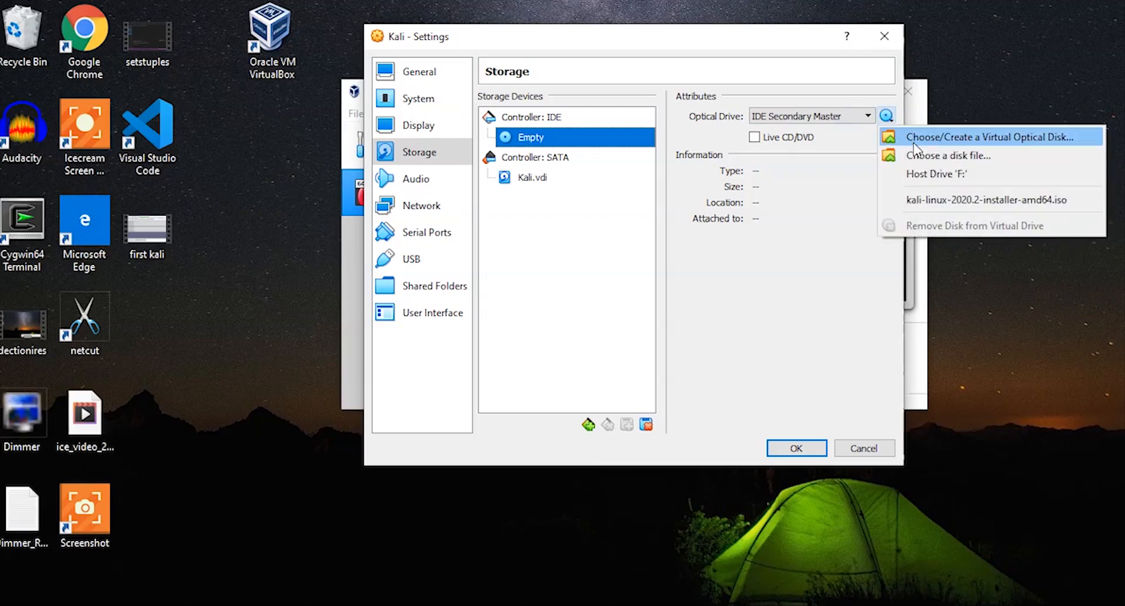
click(1045, 137)
click(468, 199)
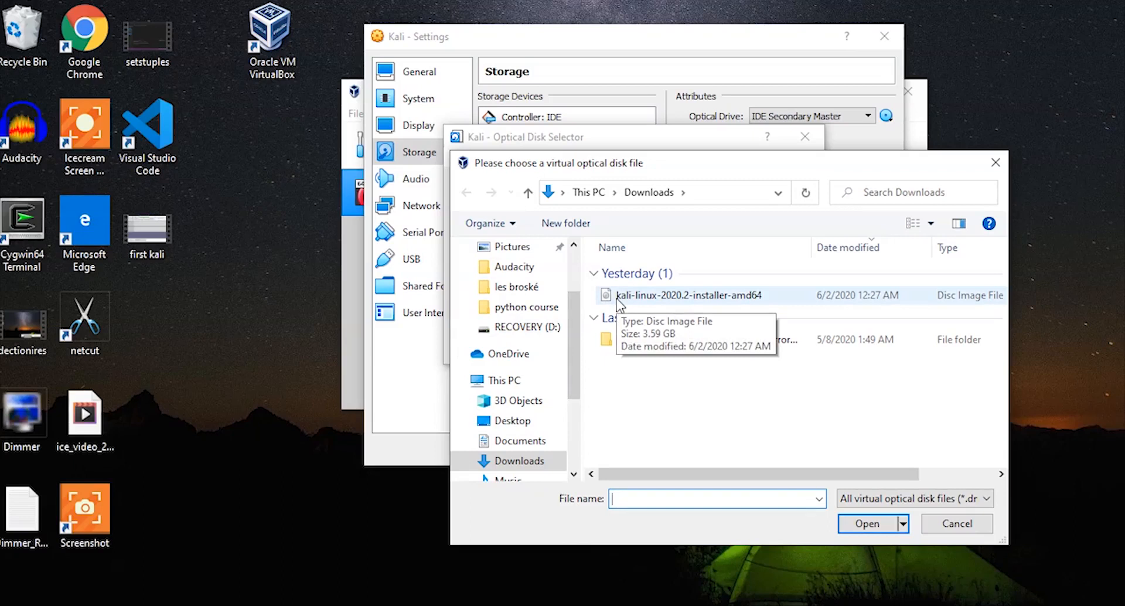
double_click(786, 296)
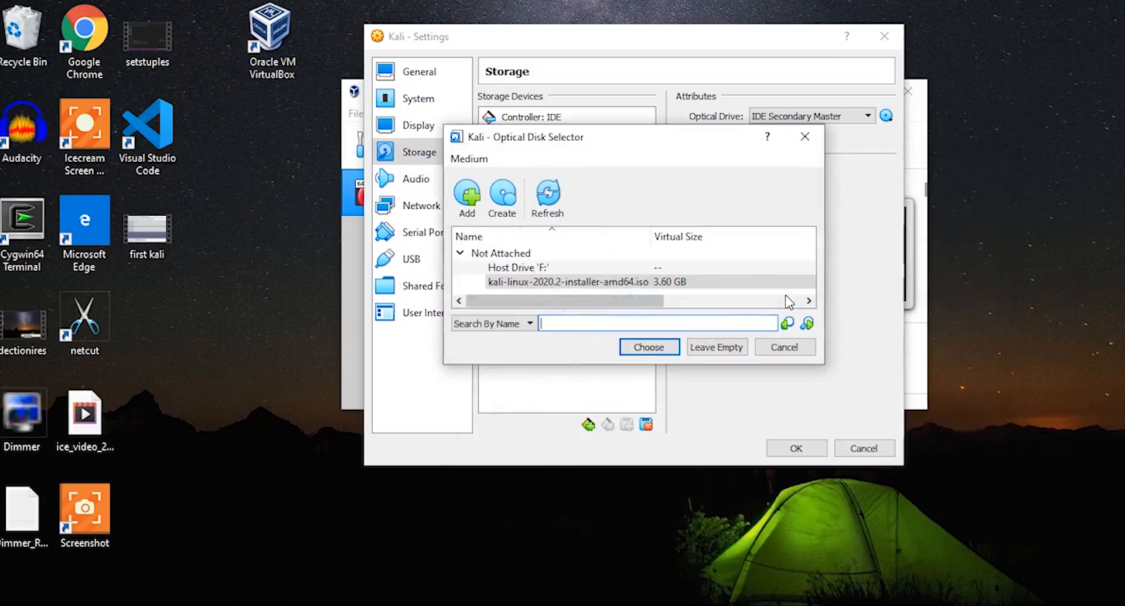
click(662, 352)
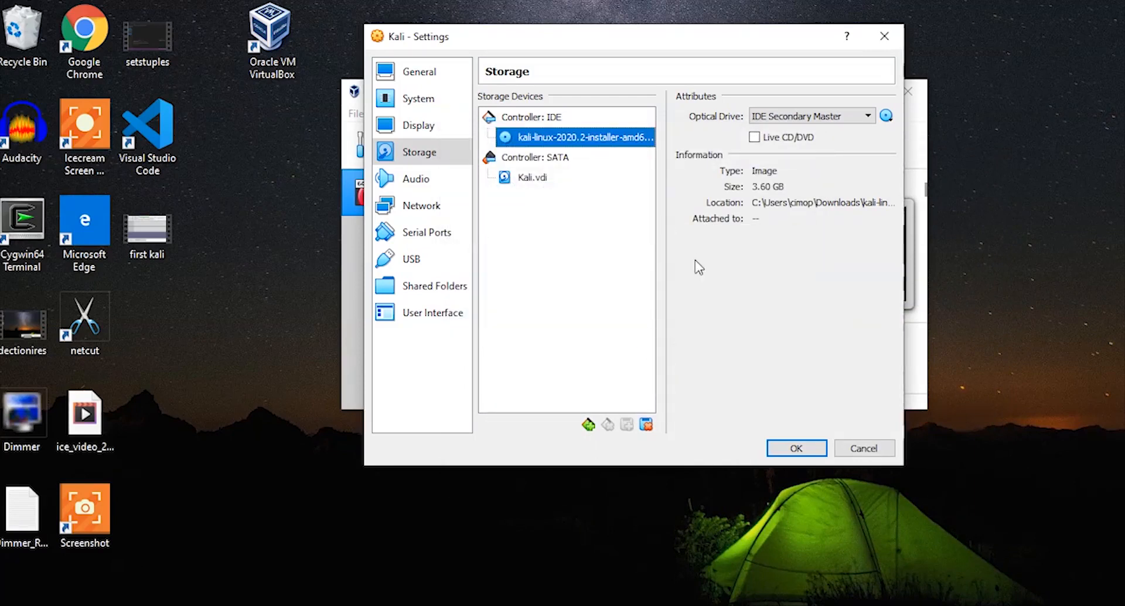
click(792, 449)
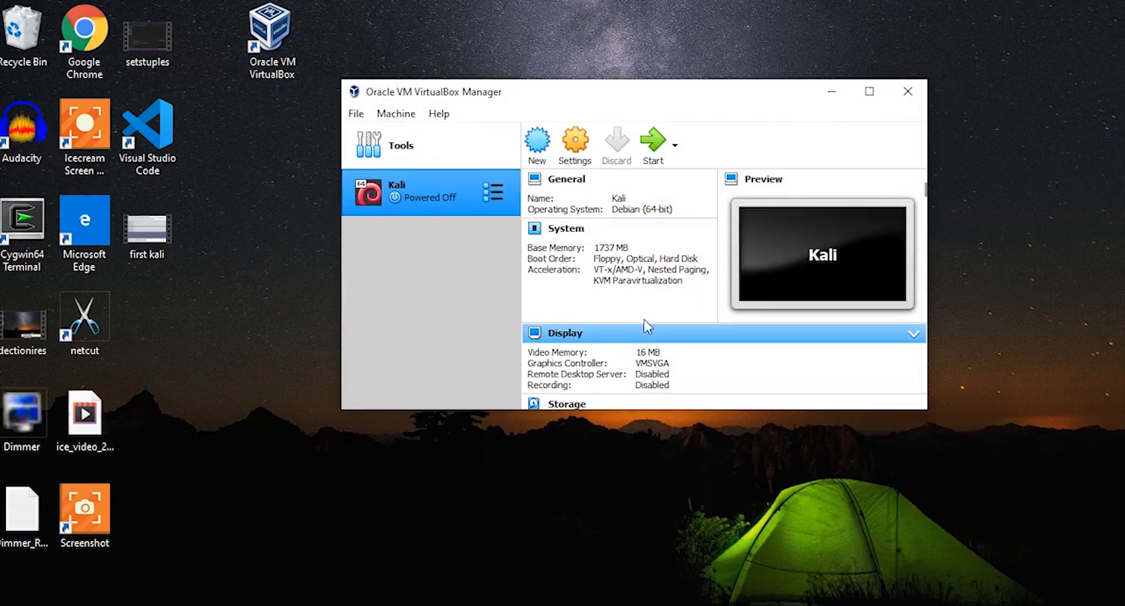
- Start the Kali virtual machine from the selected start-up disk
click(657, 154)
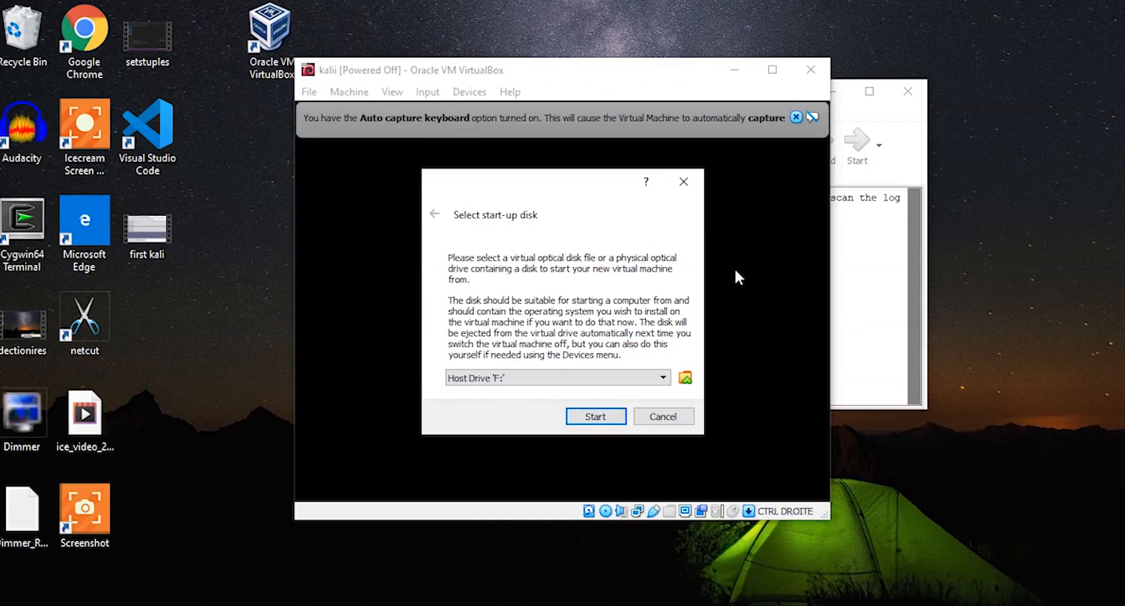
click(651, 378)
click(602, 403)
click(595, 414)
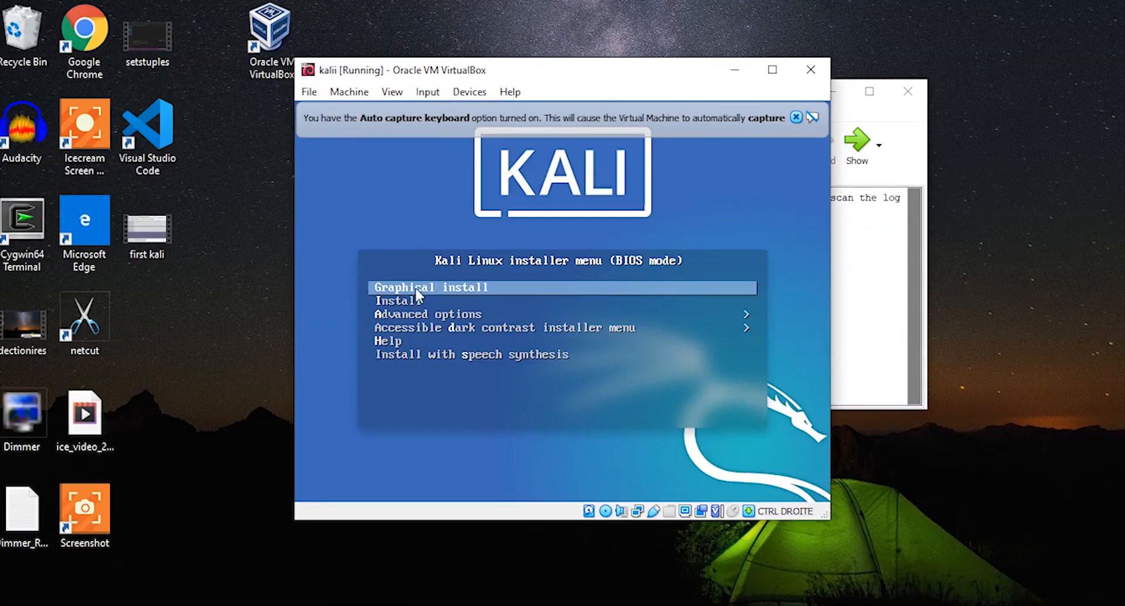
- Launch the Graphical install and keep English as the installation language
click(487, 290)
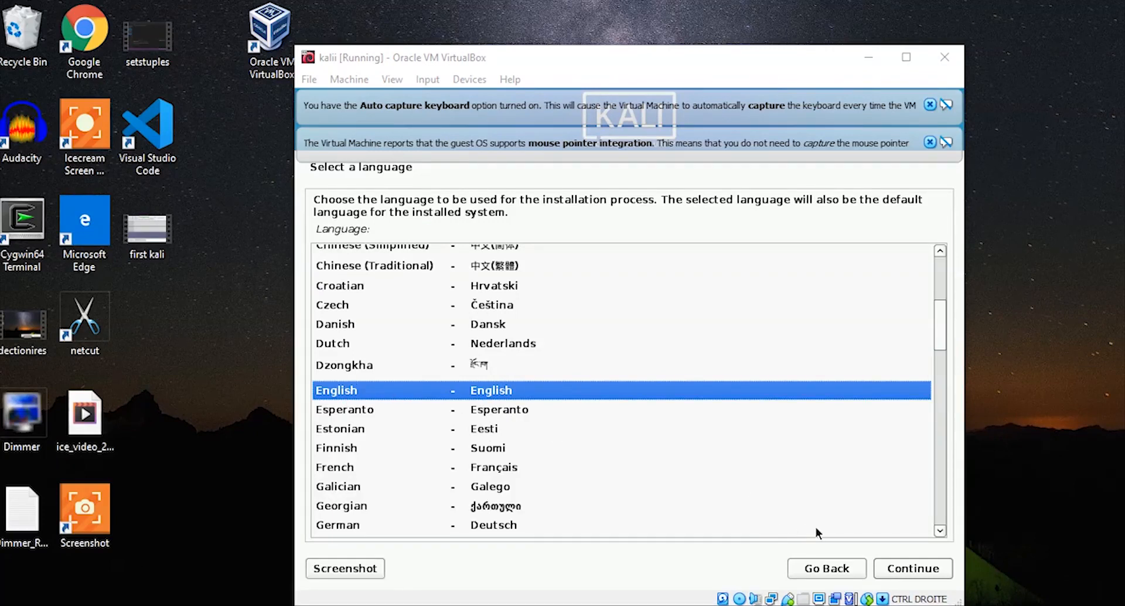
click(892, 568)
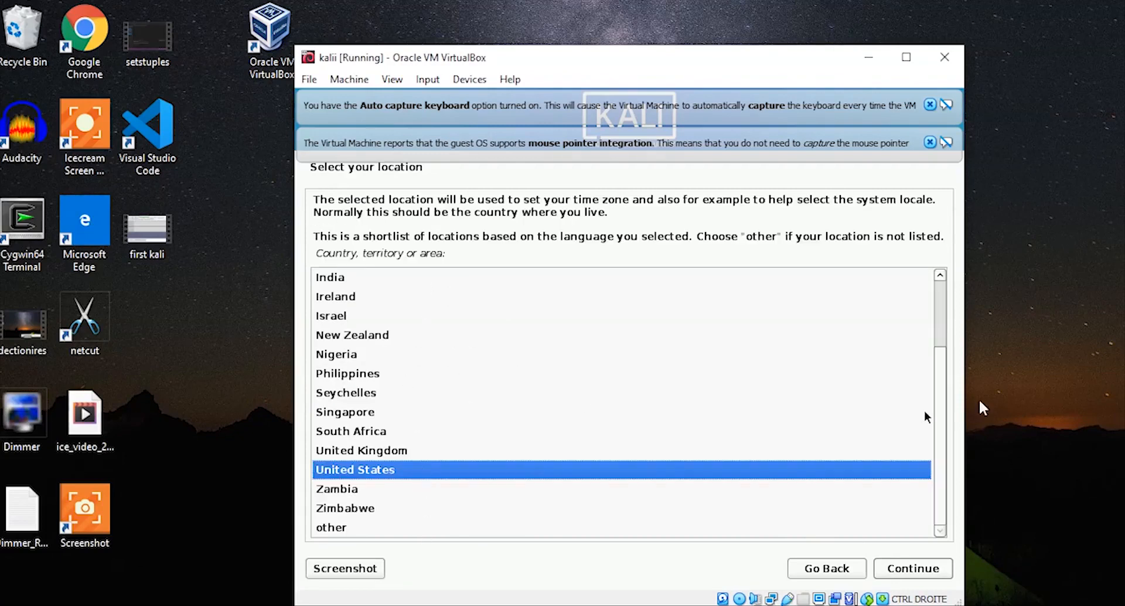
- Choose 'other' as the installer's location
scroll(941, 401, up, 2)
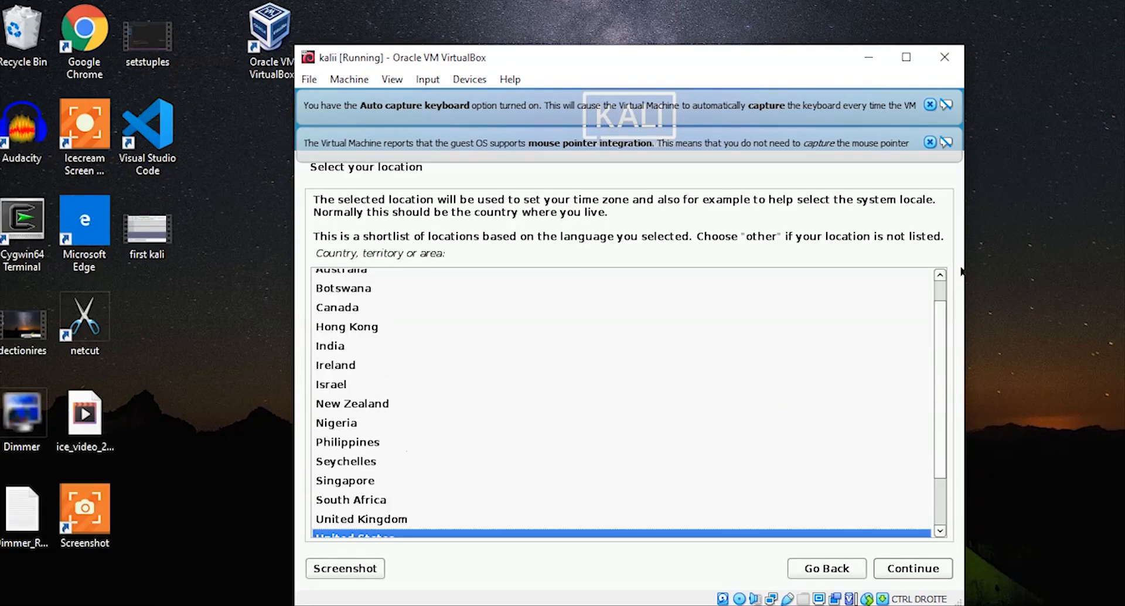
scroll(943, 272, up, 1)
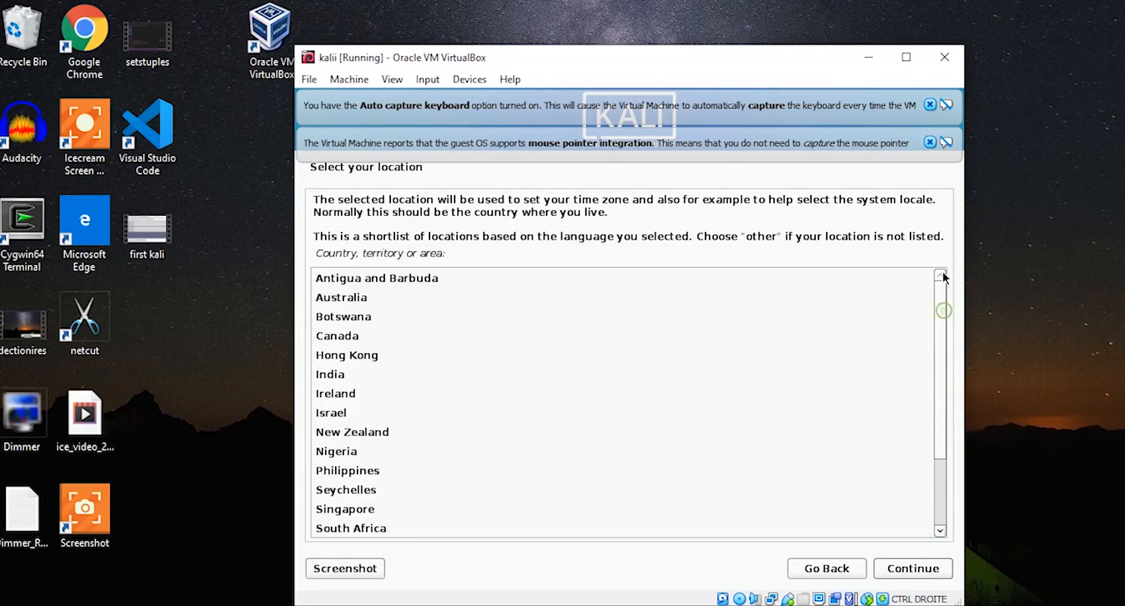
drag(943, 277, 958, 418)
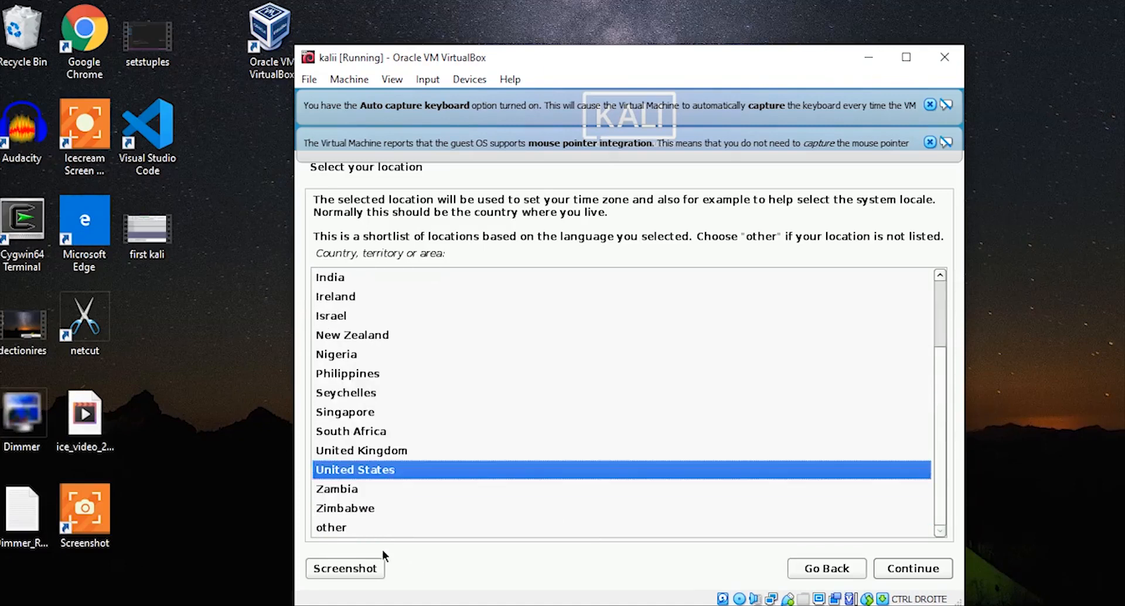
click(360, 531)
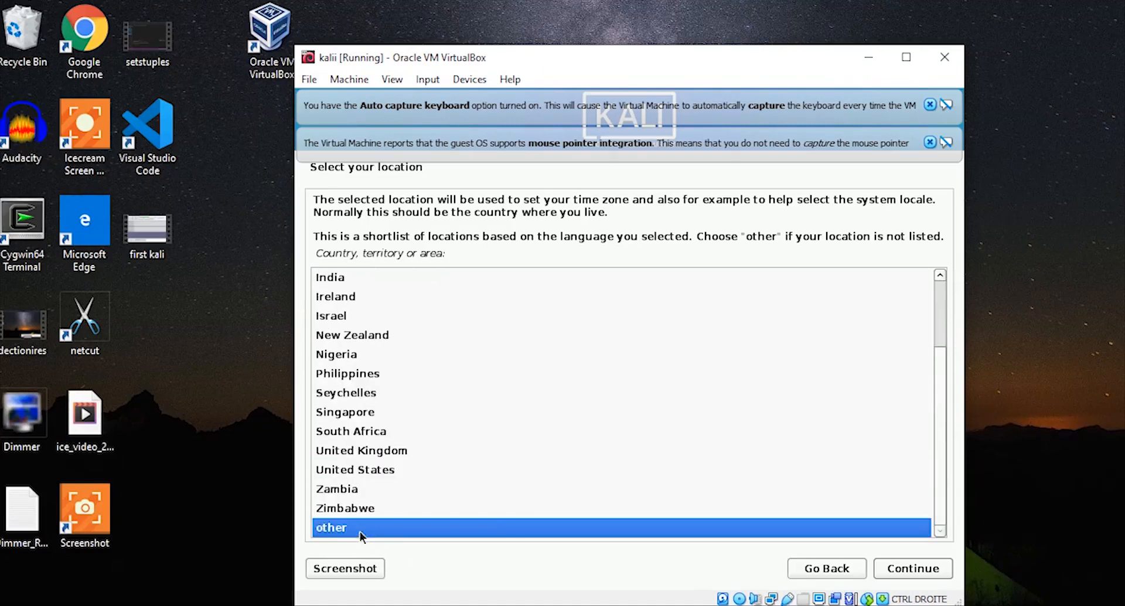
click(901, 571)
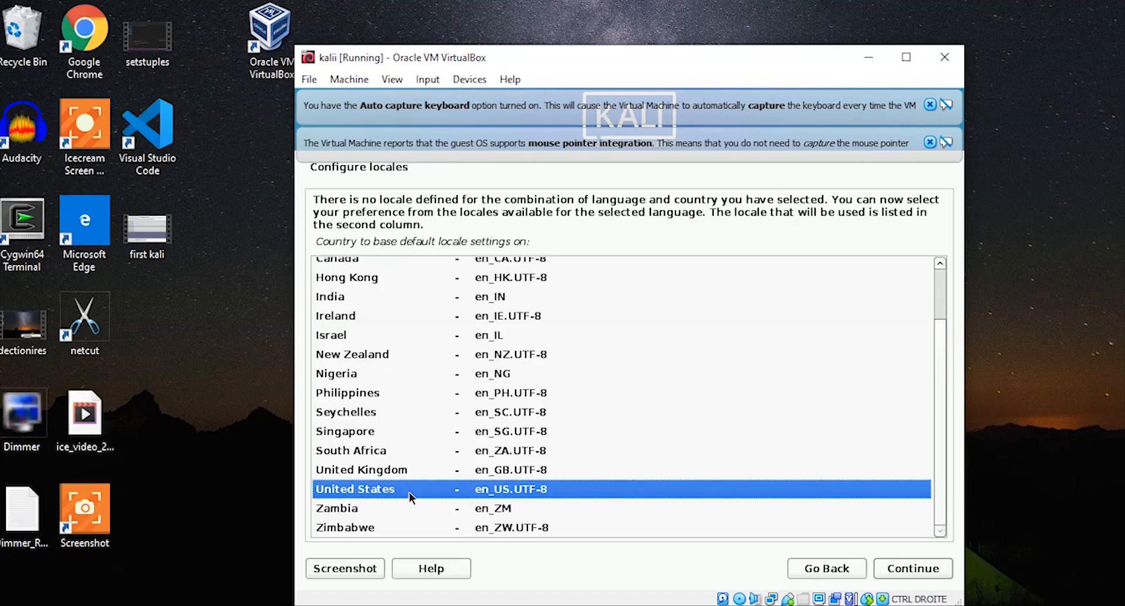
- Keep the United States en_US.UTF-8 locale and the American English keymap
click(902, 566)
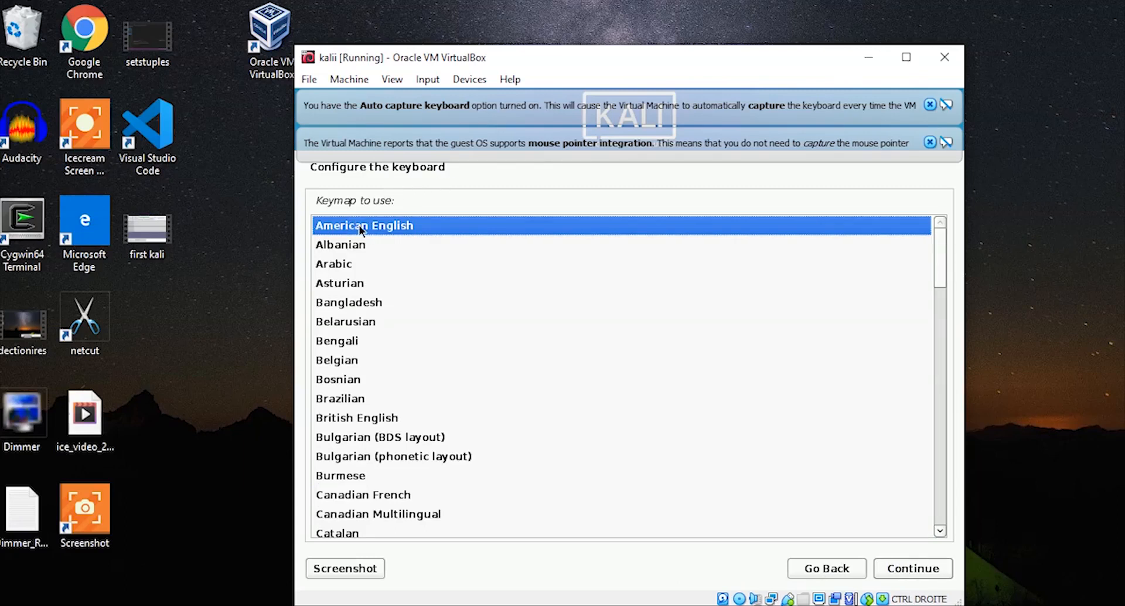
click(949, 566)
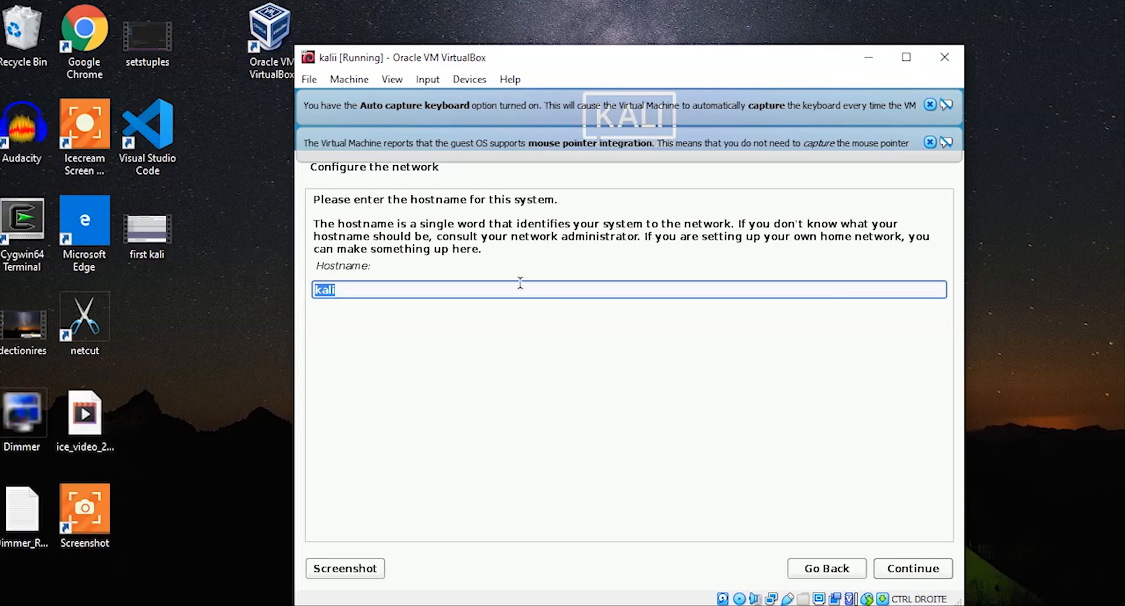
- Keep the hostname kali and leave the domain name blank
click(347, 291)
click(892, 563)
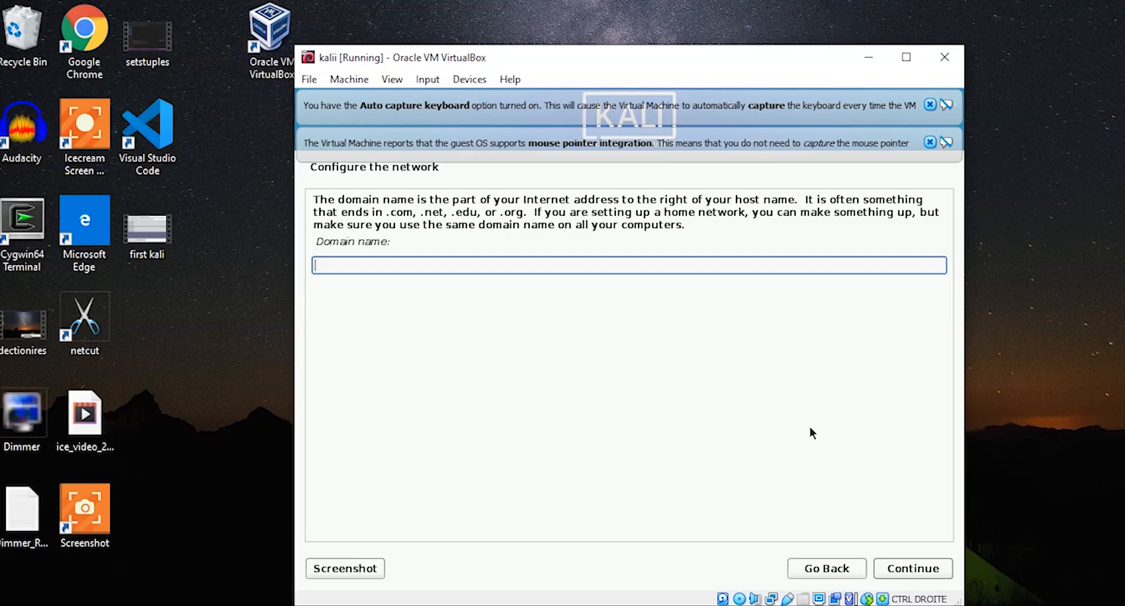
click(909, 566)
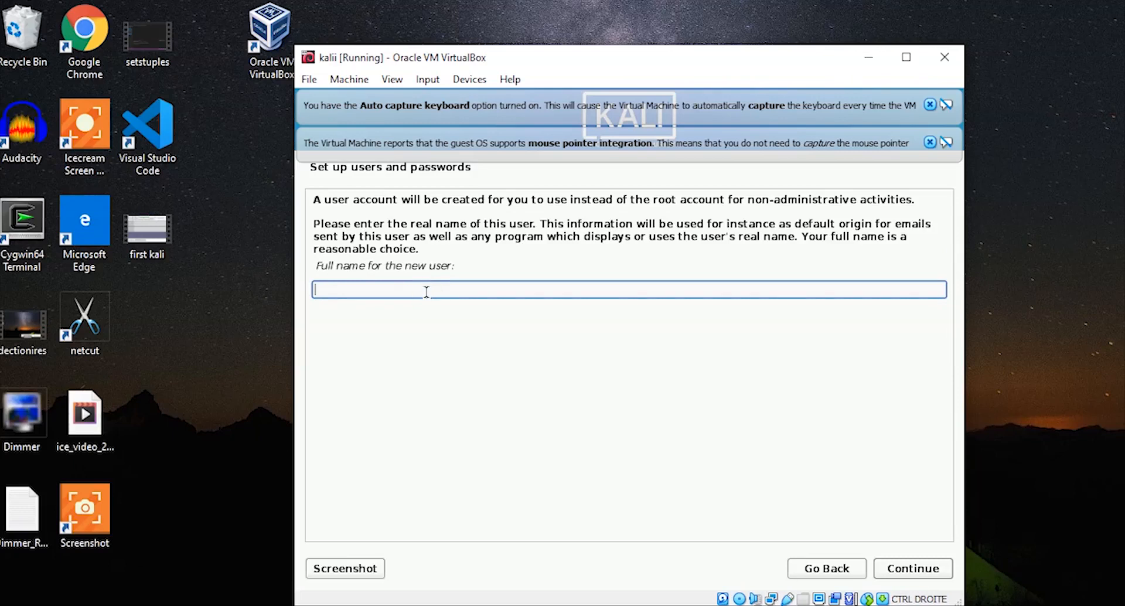
- Enter the new user's full name and accept the suggested username
text(Wo;)
key(BackSpace)
key(BackSpace)
key(BackSpace)
text(Zolima tech)
click(927, 570)
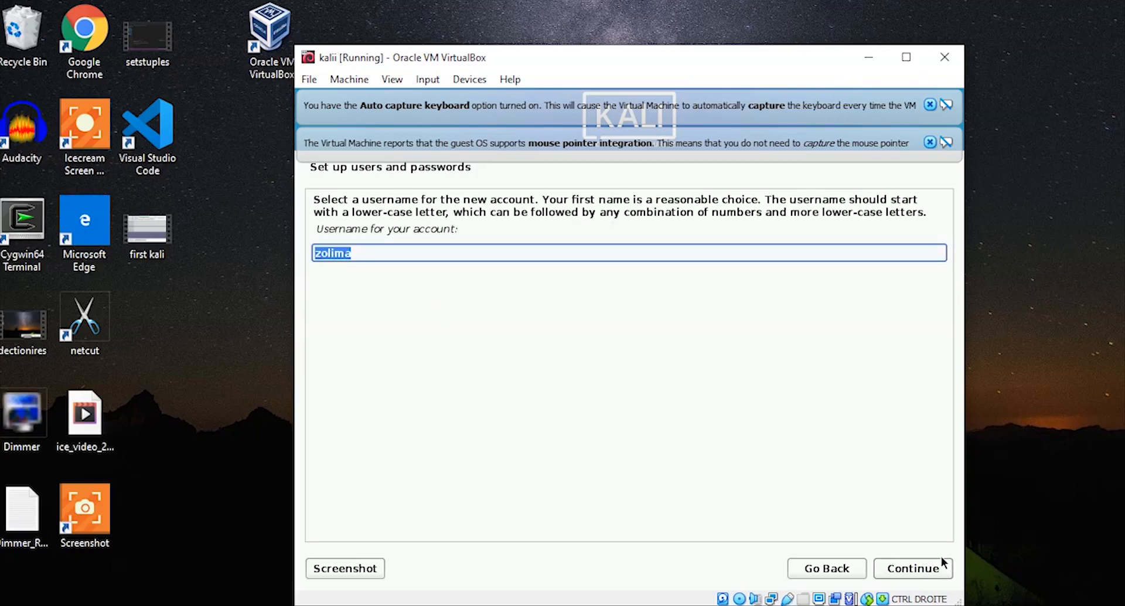
click(925, 574)
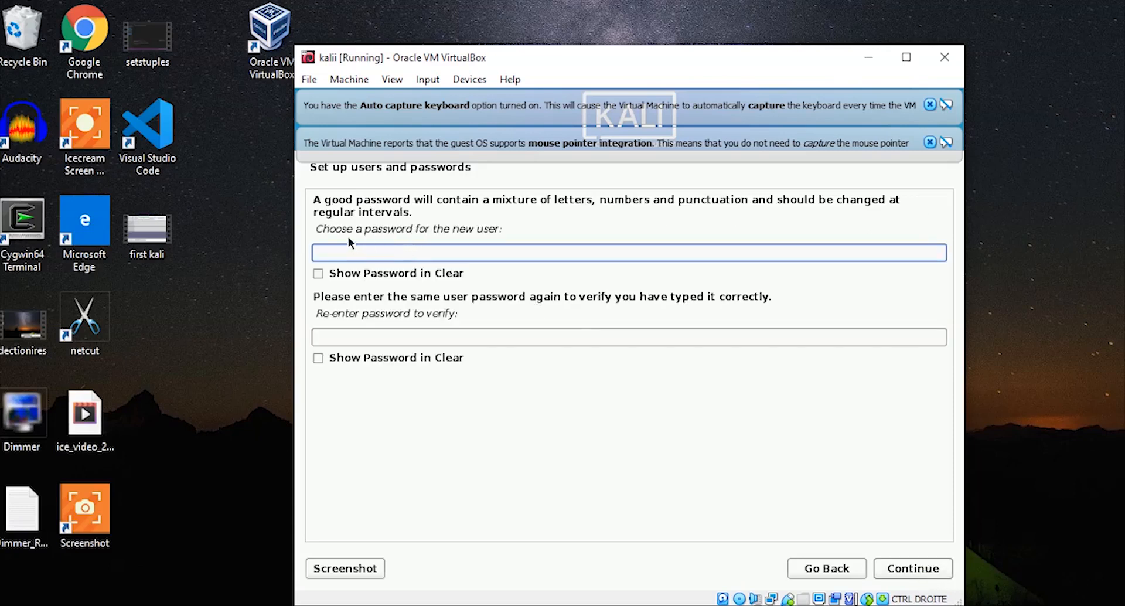
- Set and confirm the new user's password
key(Caps_Lock)
text(123456)
click(392, 337)
text(123456)
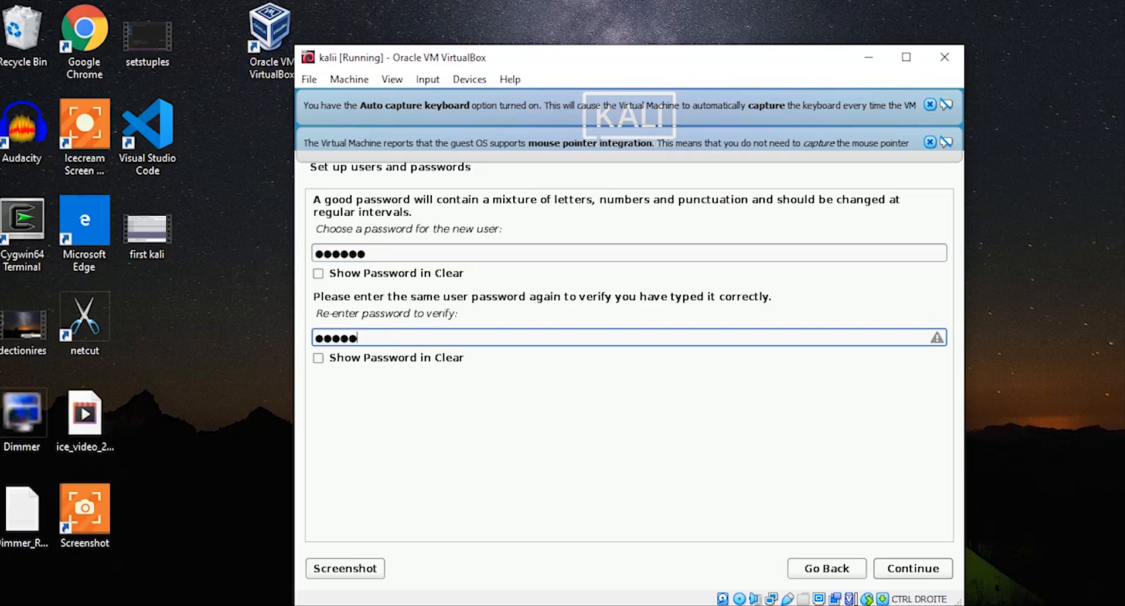
click(380, 252)
key(Caps_Lock)
text(7890)
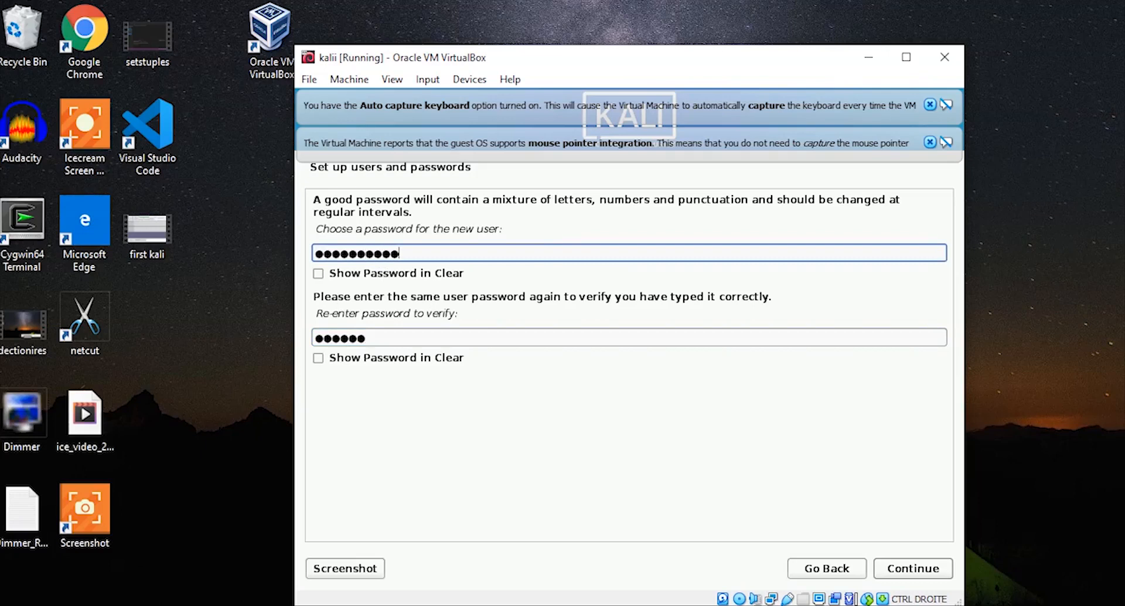
click(395, 335)
text(7890)
key(Tab)
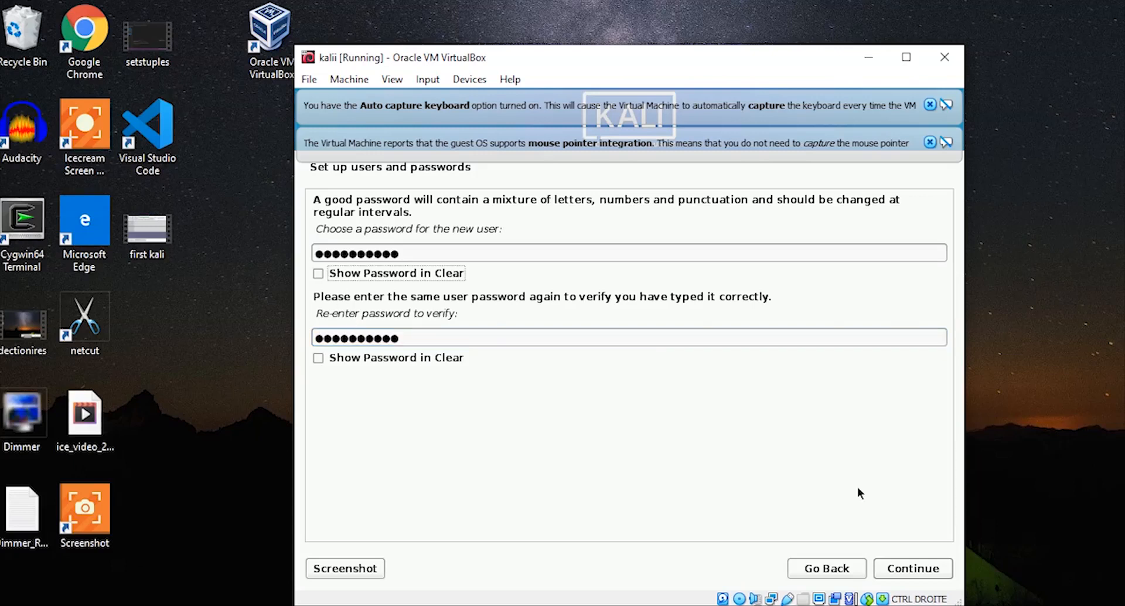
click(935, 567)
click(930, 569)
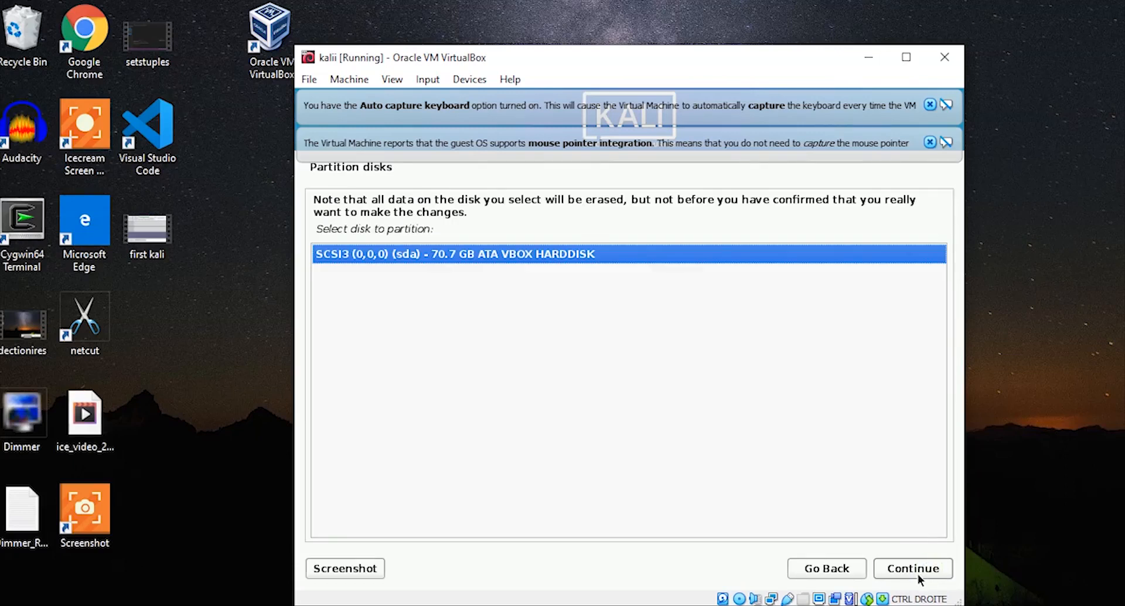
- Partition the 70.7 GB disk with all files in one partition and write the changes to disk
click(917, 573)
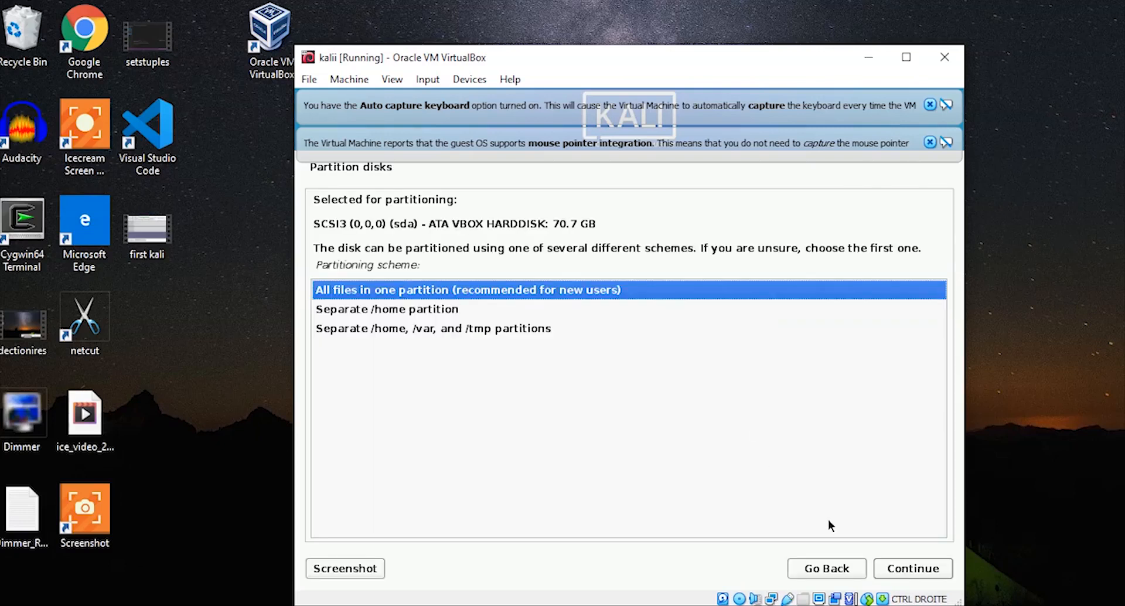
click(900, 567)
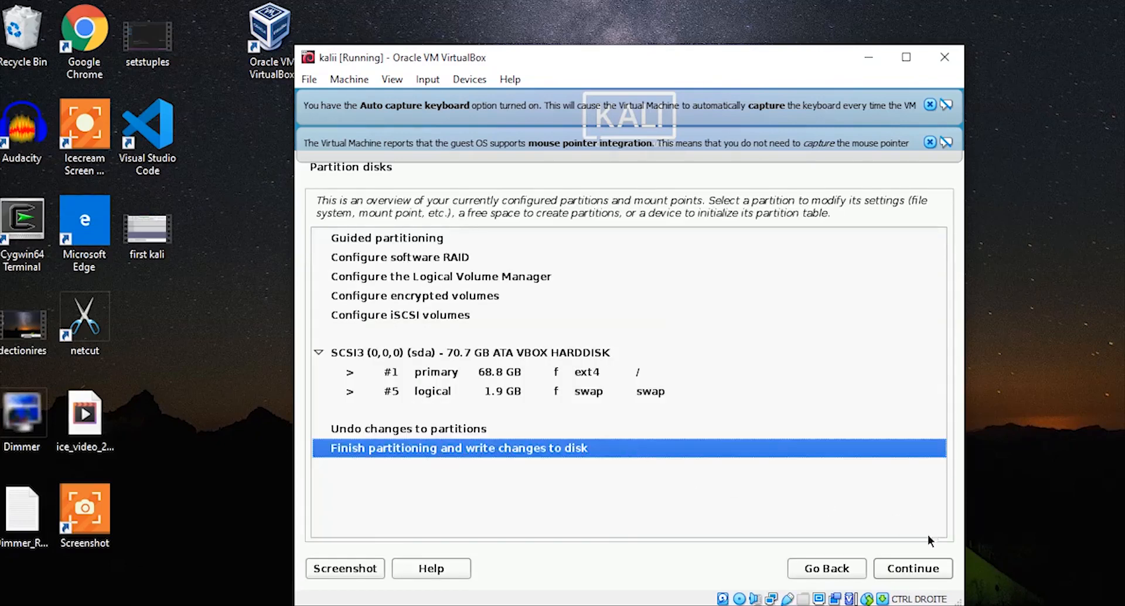
click(915, 568)
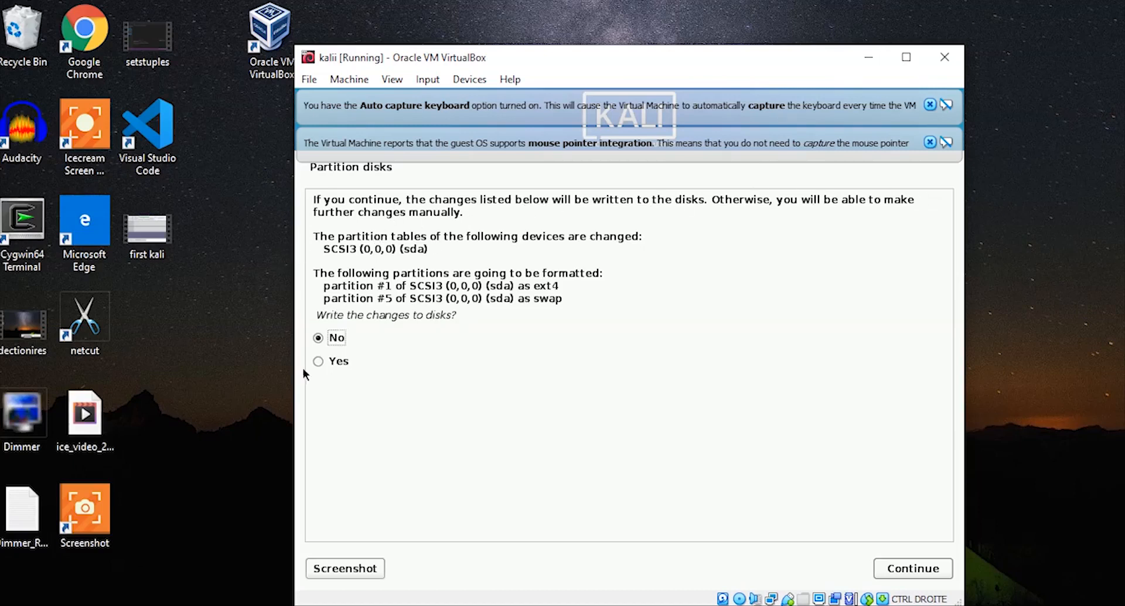
click(317, 361)
click(899, 567)
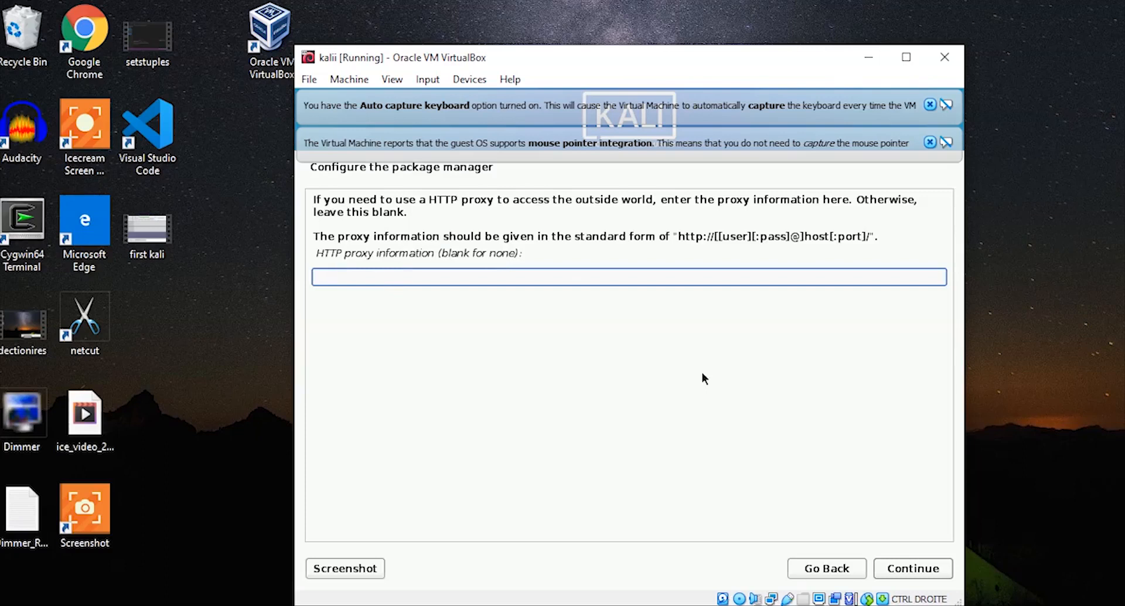
- Leave the HTTP proxy blank and install the default software selection
click(924, 573)
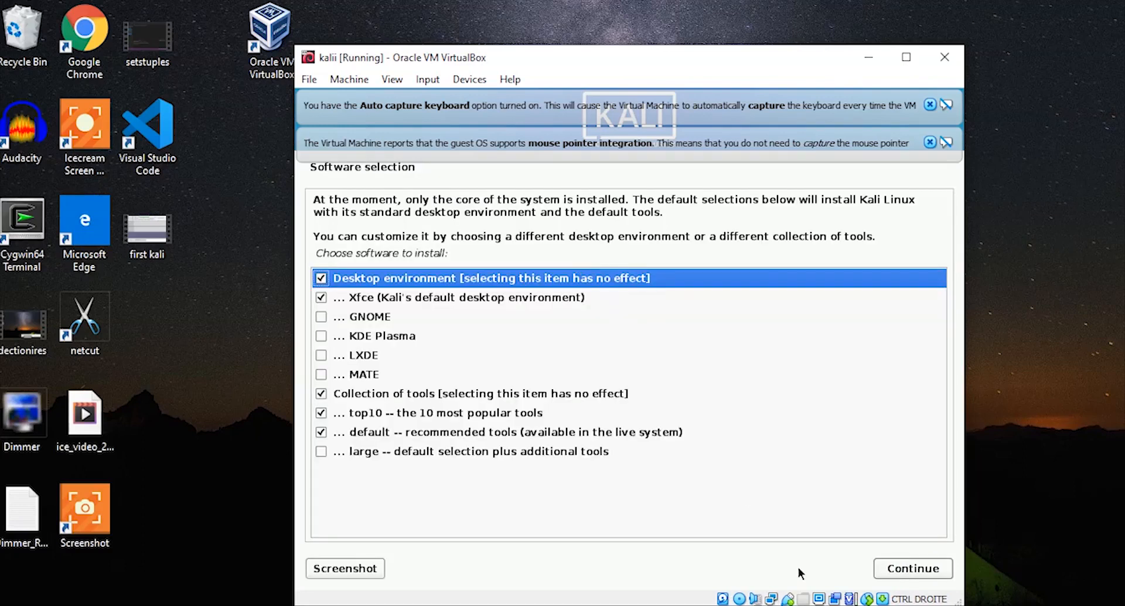
click(921, 566)
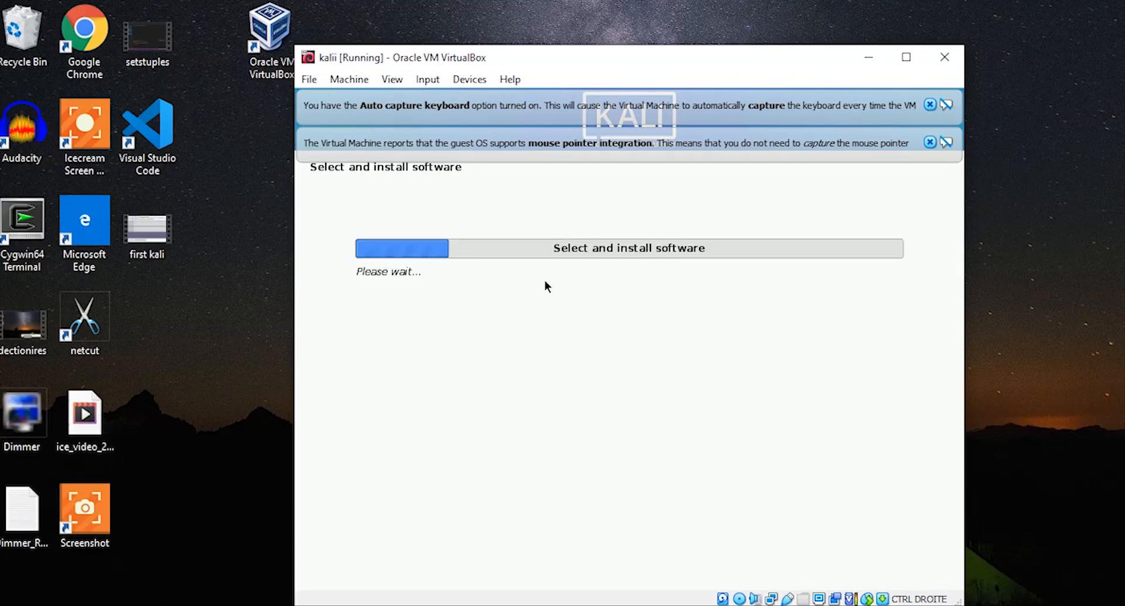